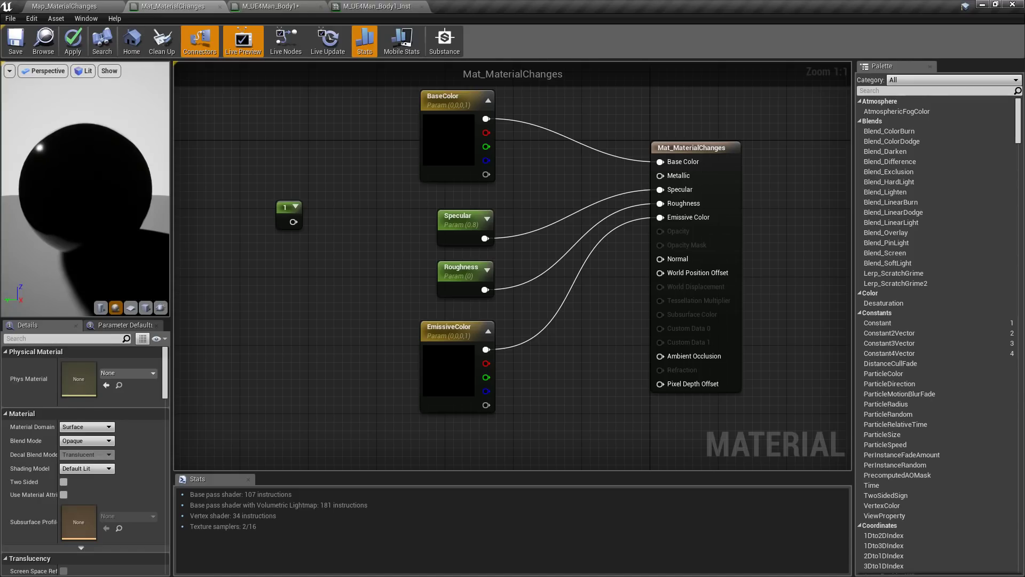
Step: Inspect the EmissiveColor, Roughness, Specular and BaseColor parameter nodes in the material graph
right_drag(622, 312, 628, 332)
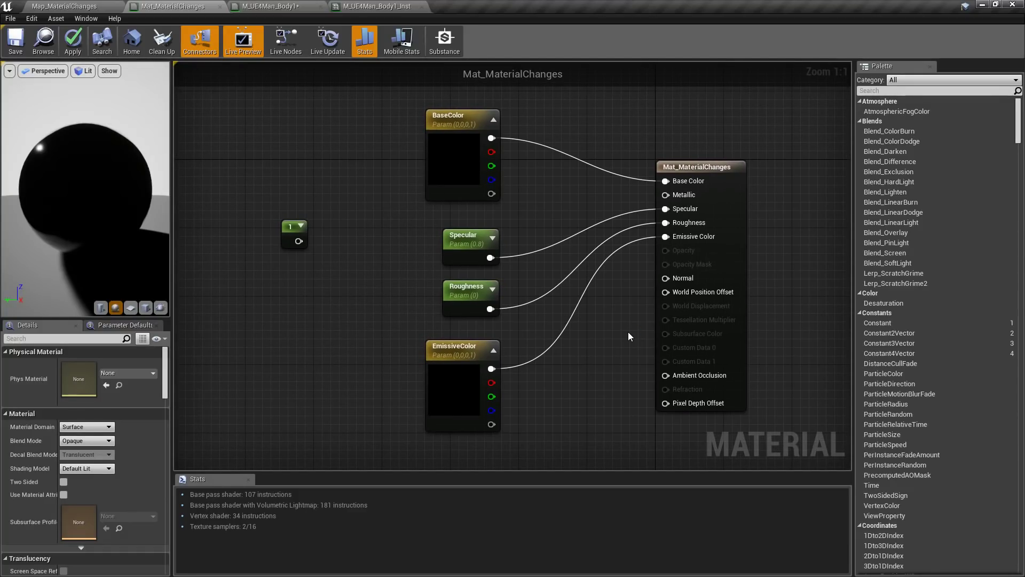
drag(383, 151, 550, 445)
right_drag(592, 377, 597, 378)
click(474, 354)
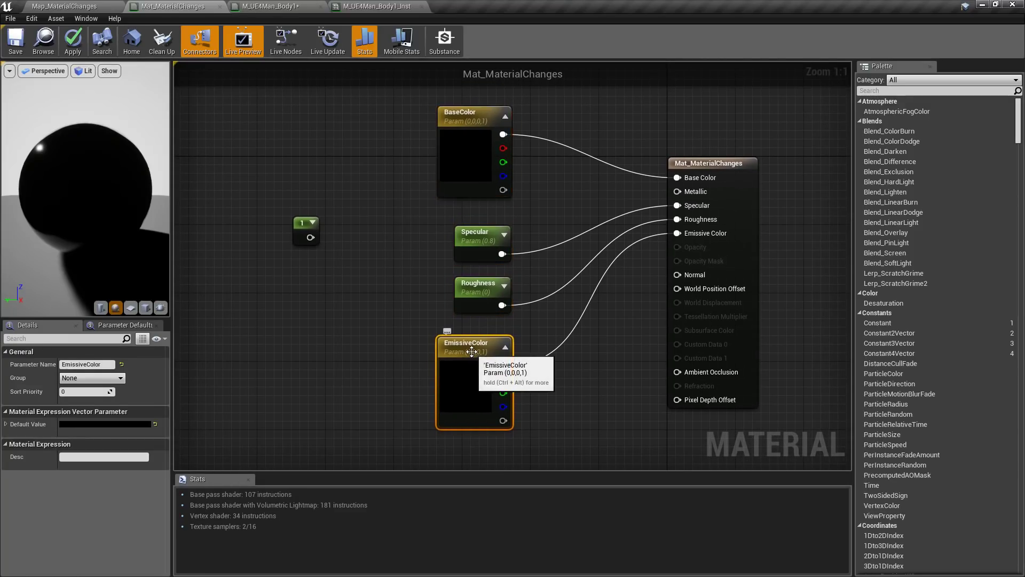
click(476, 280)
click(482, 241)
click(447, 171)
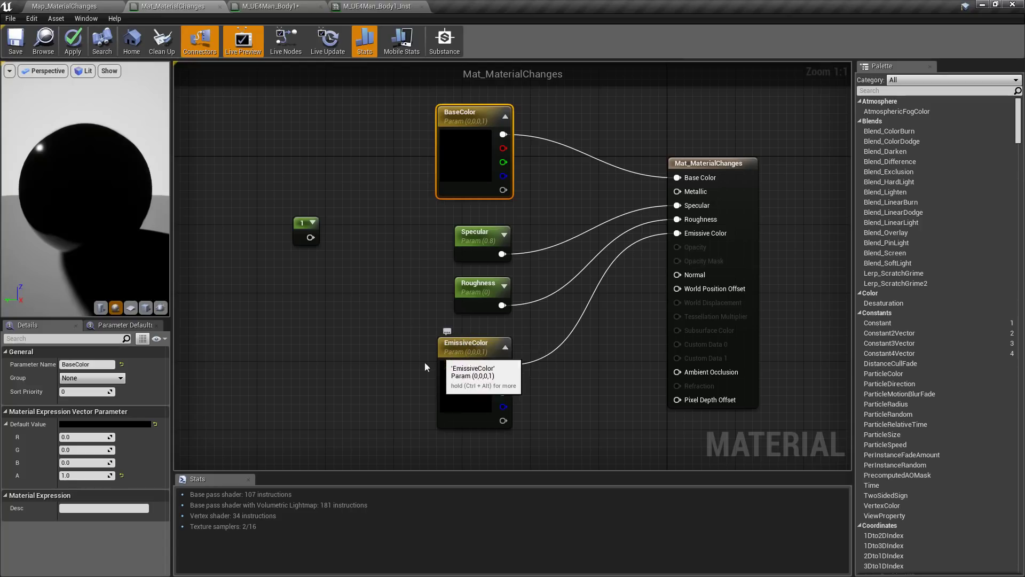
click(319, 318)
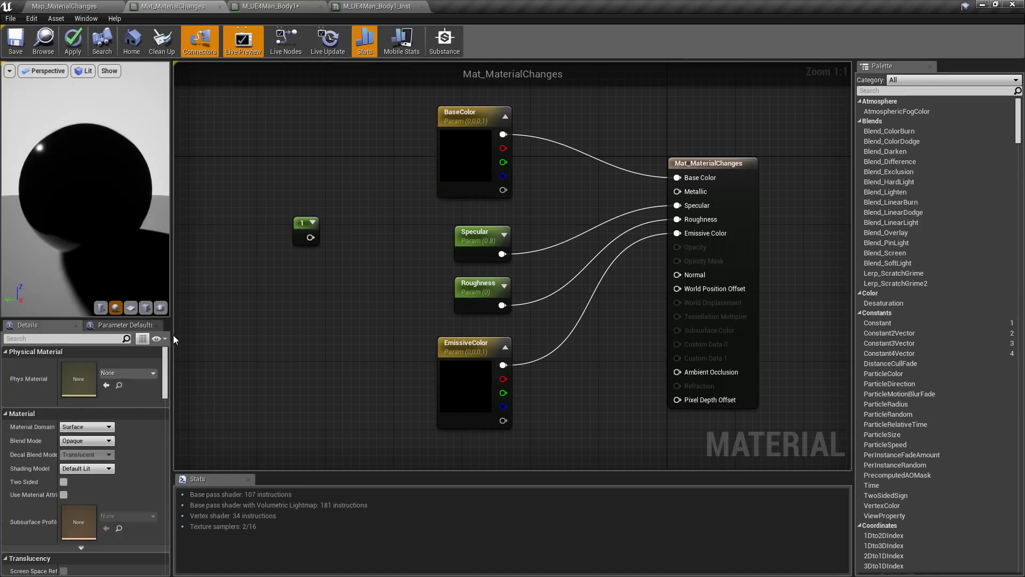
Step: Show the Parameter Defaults panel through the Window menu of the Mat_MaterialChanges editor
click(115, 323)
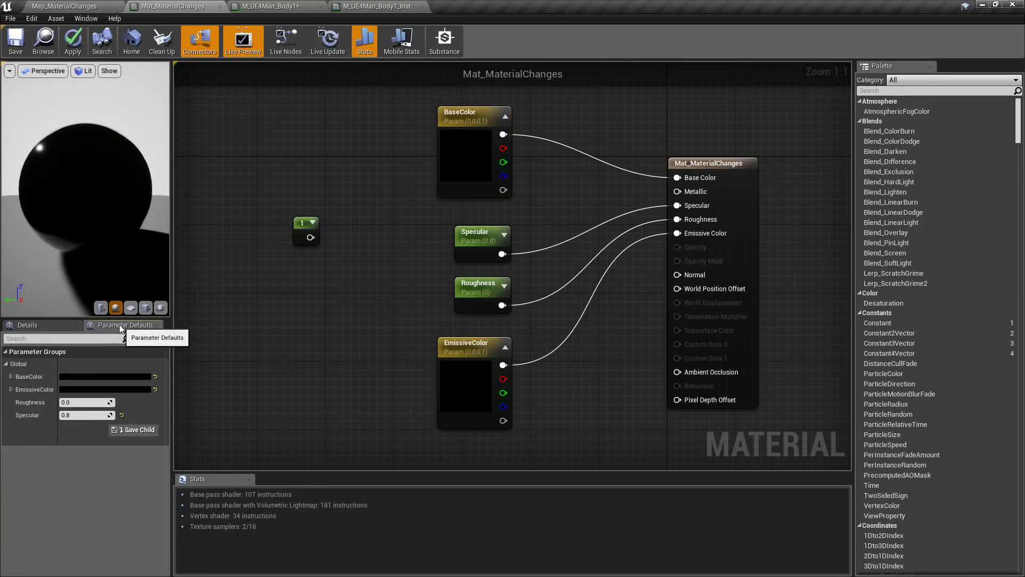
click(93, 7)
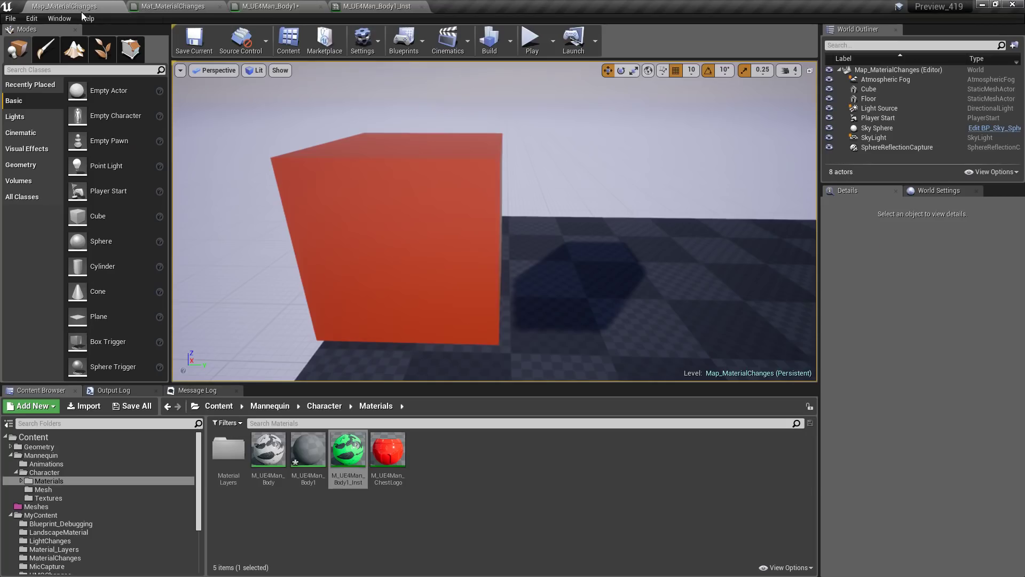
click(171, 6)
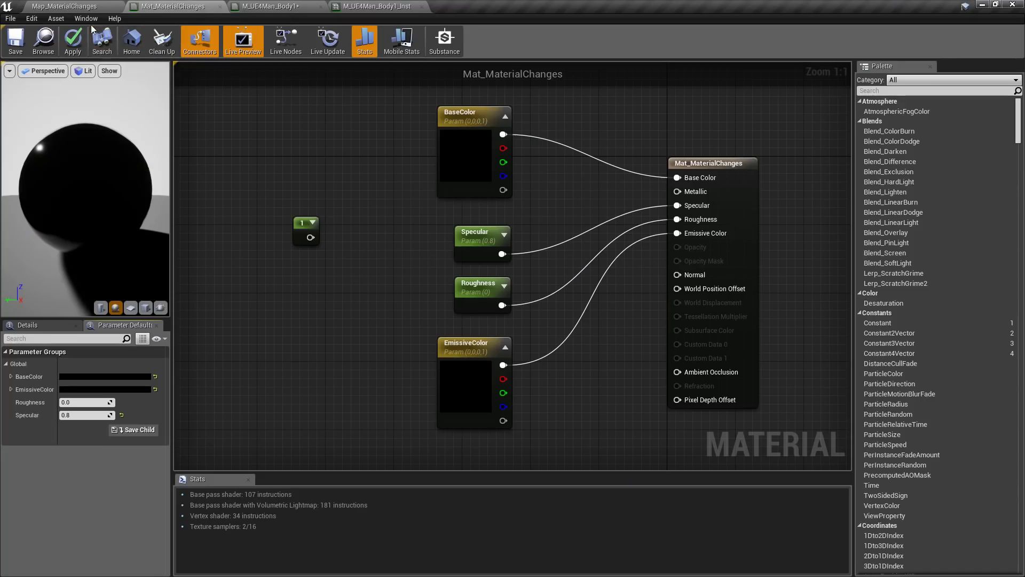
click(87, 19)
click(116, 146)
Step: Close the M_UE4Man_Body1 and M_UE4Man_Body1_Inst editors and return to the level editor
click(322, 6)
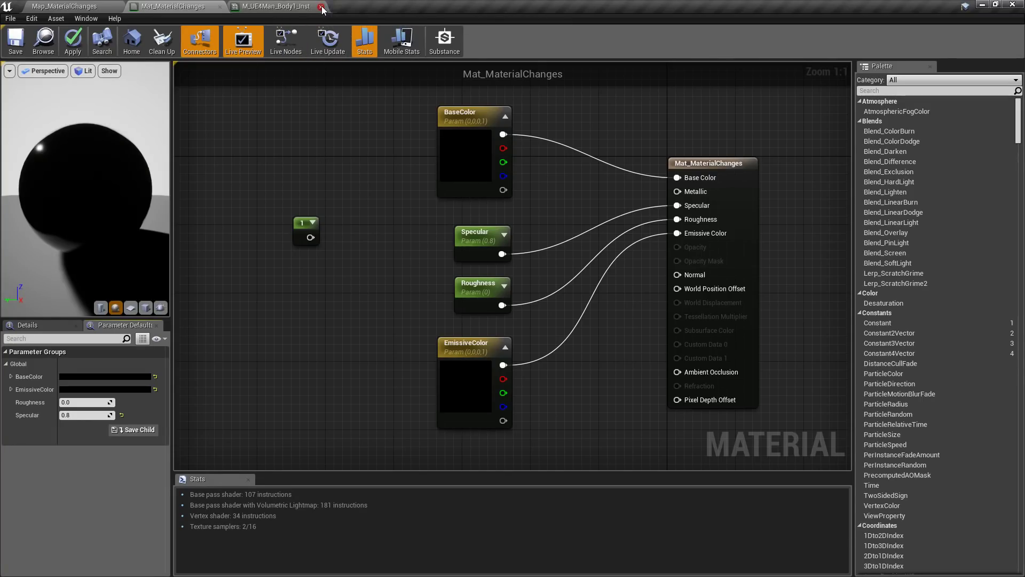
click(322, 6)
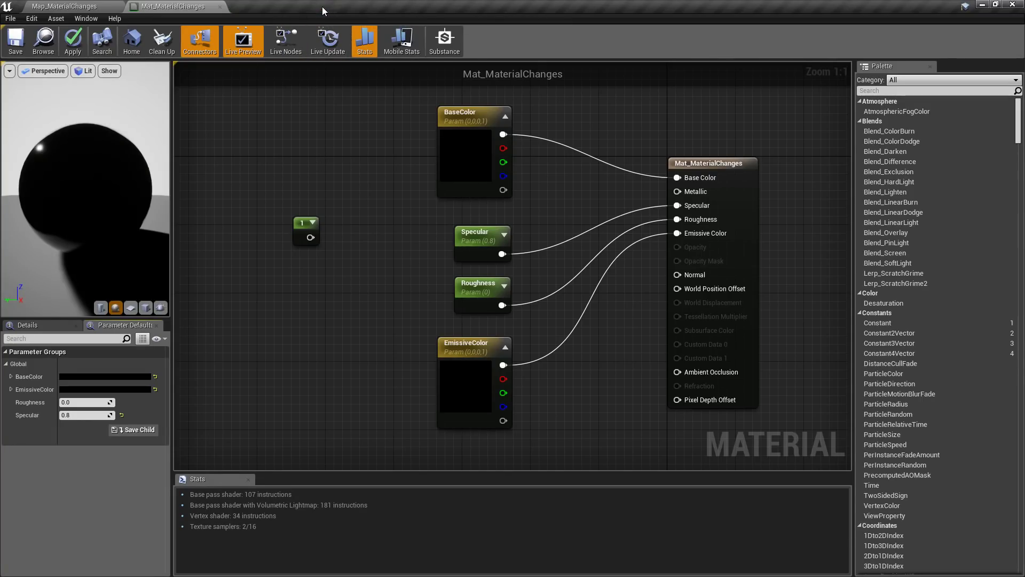
click(80, 7)
Step: Open Mat_MaterialChanges_Inst from the MaterialChanges folder and orbit its preview sphere
scroll(63, 507, down, 2)
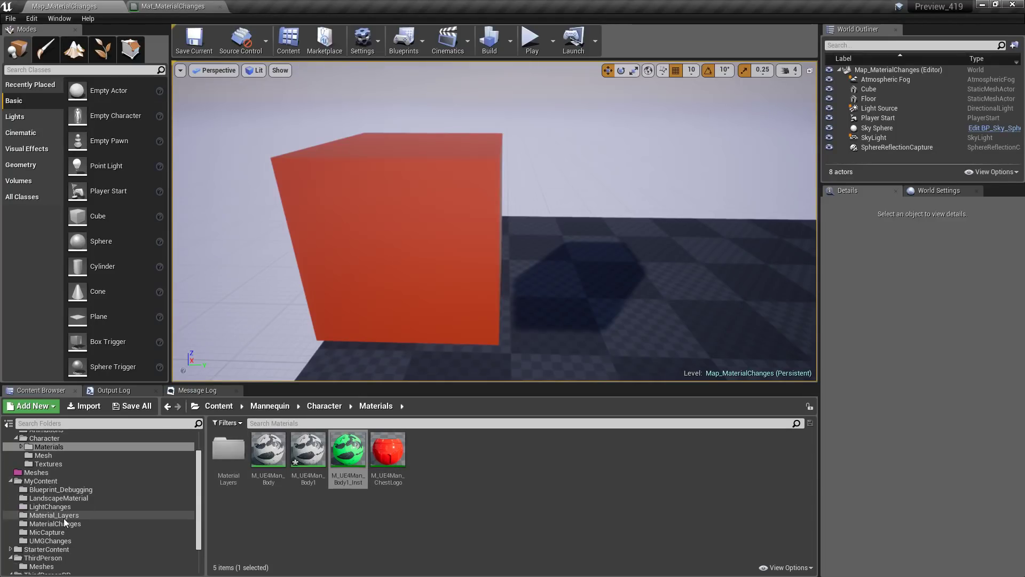
click(80, 524)
double_click(350, 450)
scroll(674, 231, down, 5)
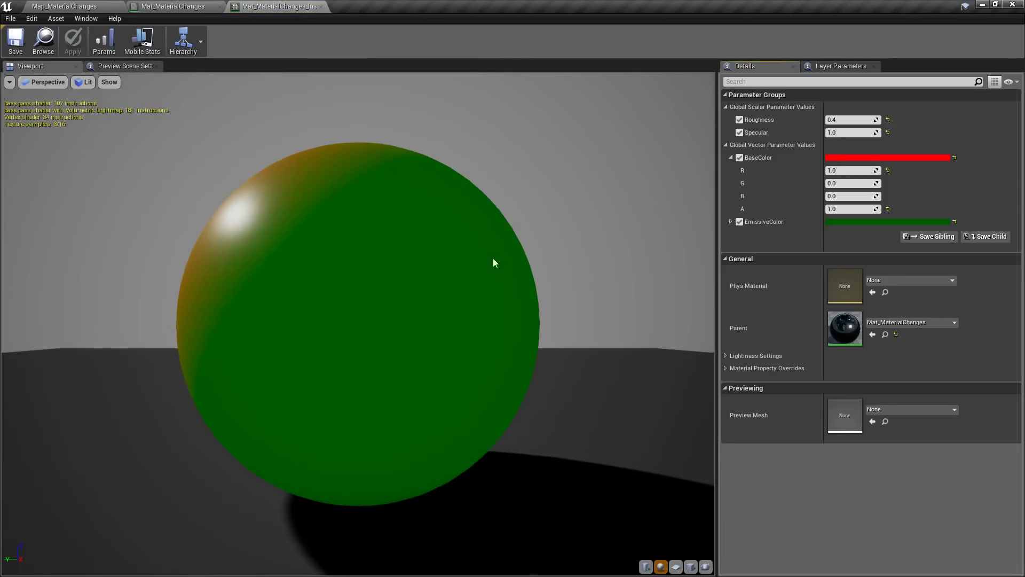
mouse_move(458, 263)
mouse_down()
mouse_move(416, 264)
mouse_move(448, 264)
mouse_up()
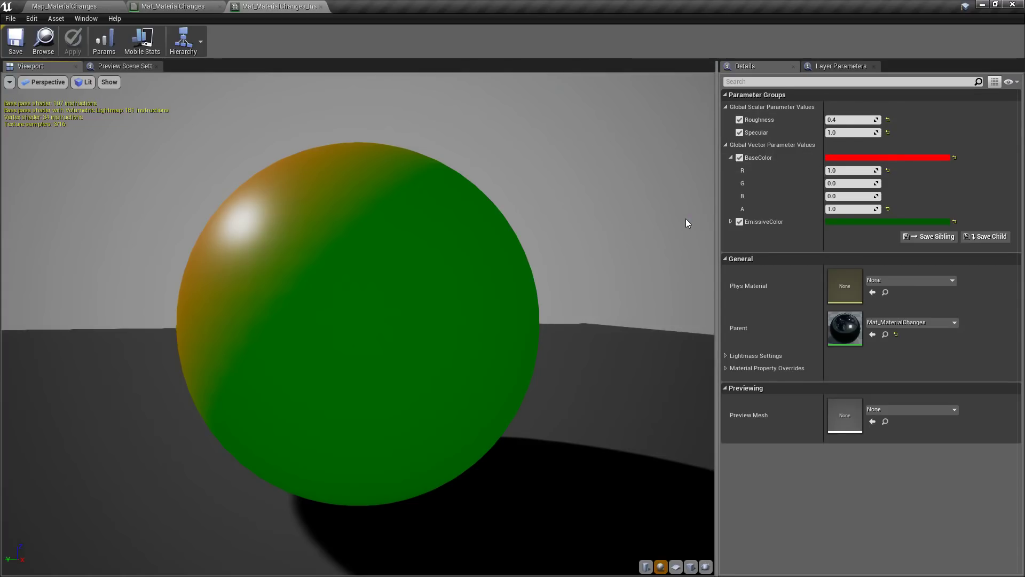
Step: Save a sibling copy of the instance under a new asset name in MaterialChanges
click(921, 238)
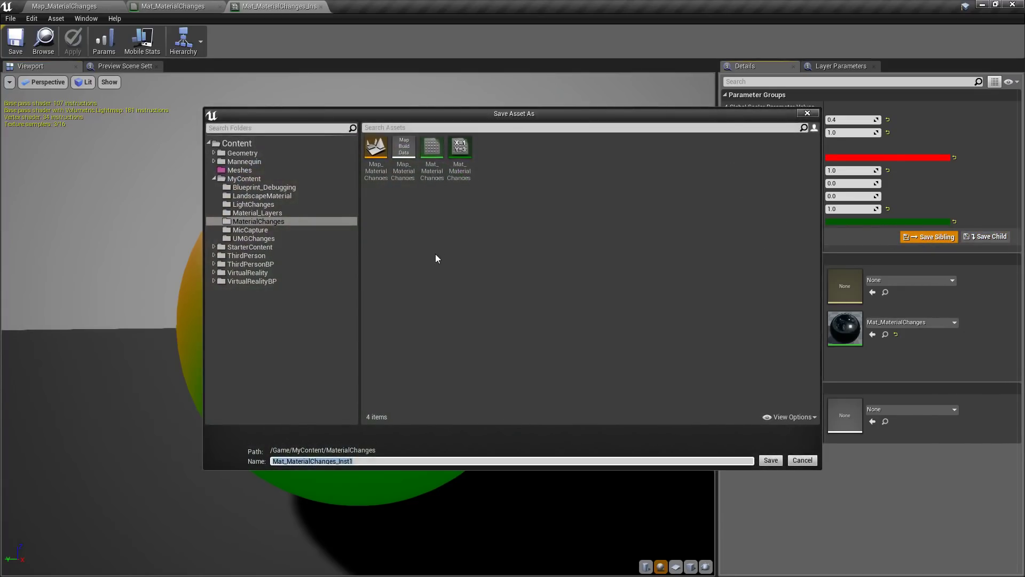
key(End)
key(BackSpace)
key(BackSpace)
key(BackSpace)
key(BackSpace)
key(BackSpace)
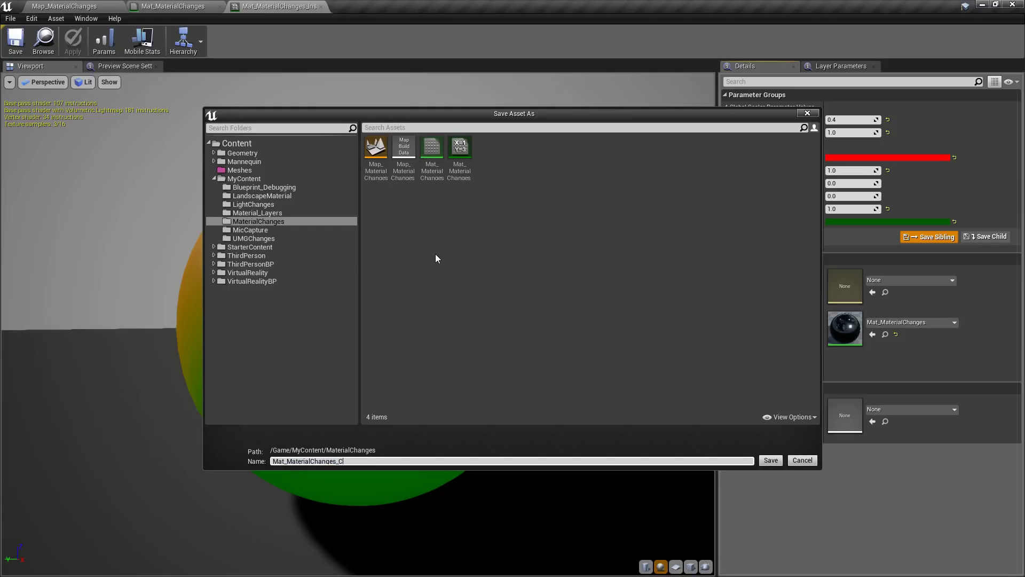
text(Child)
key(Return)
click(80, 7)
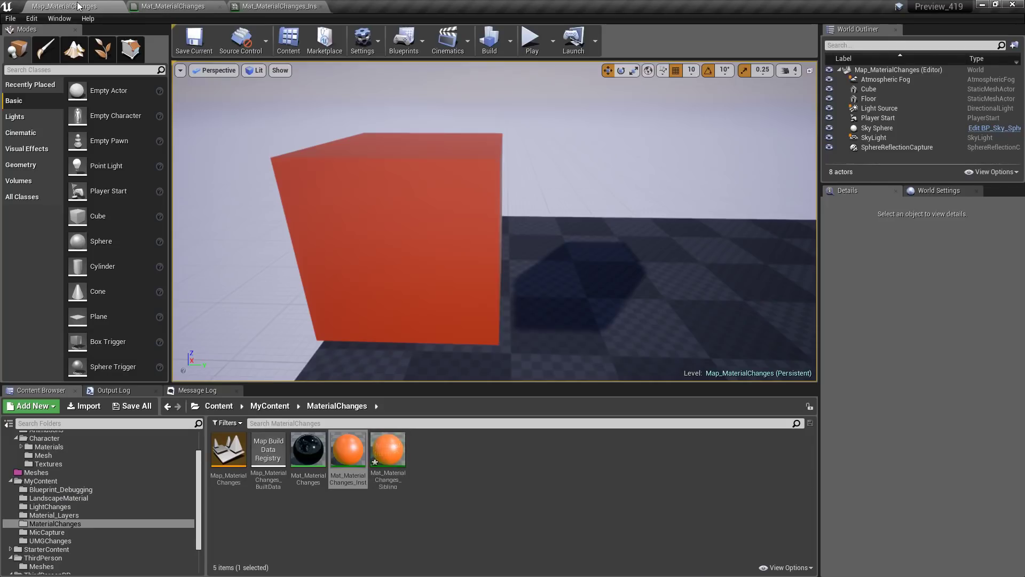
Step: Open Mat_MaterialChanges_Sibling and compare its overrides with the Mat_MaterialChanges graph
double_click(384, 443)
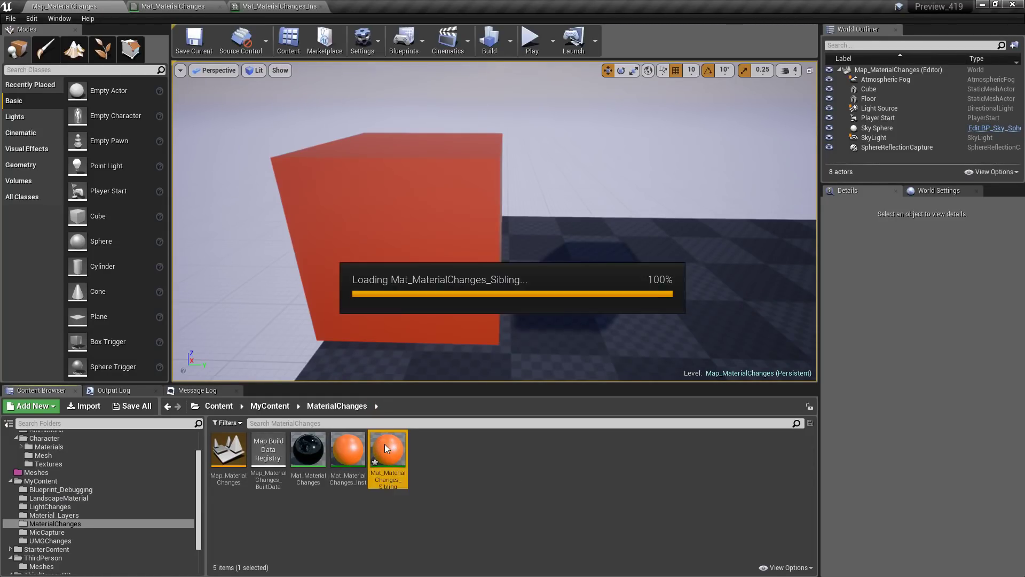
drag(446, 280, 459, 256)
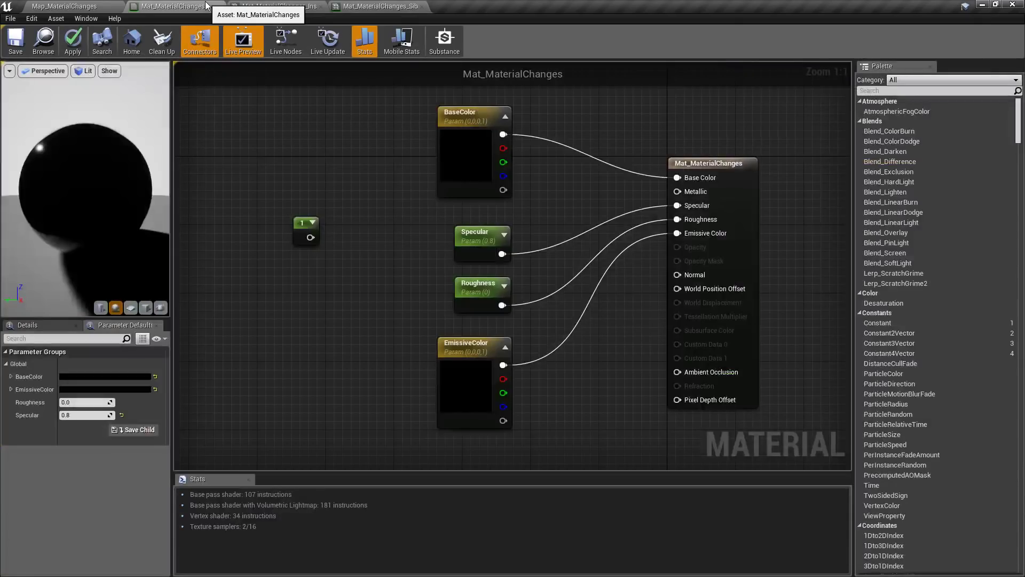
click(203, 7)
right_drag(405, 217, 363, 228)
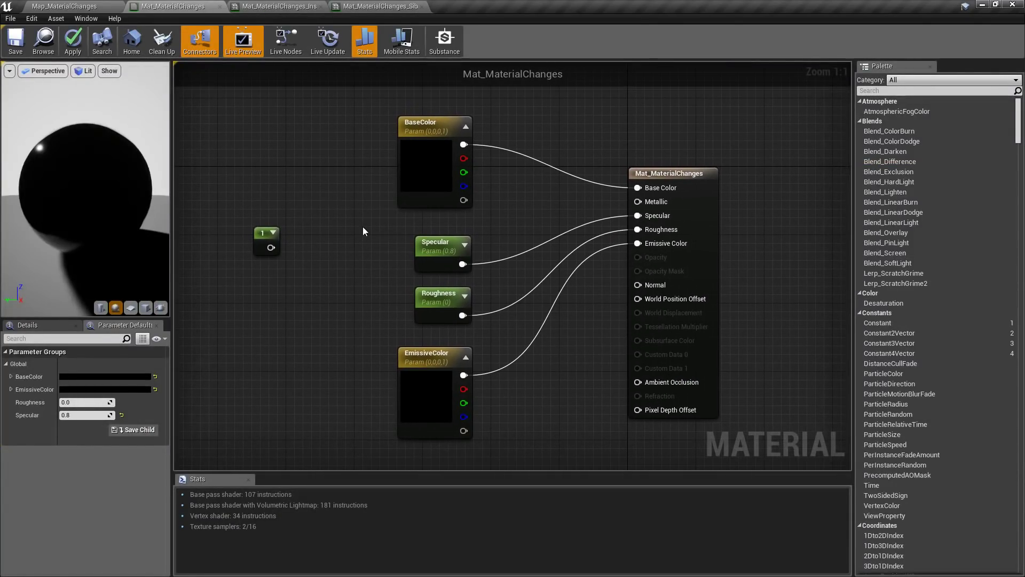
click(354, 6)
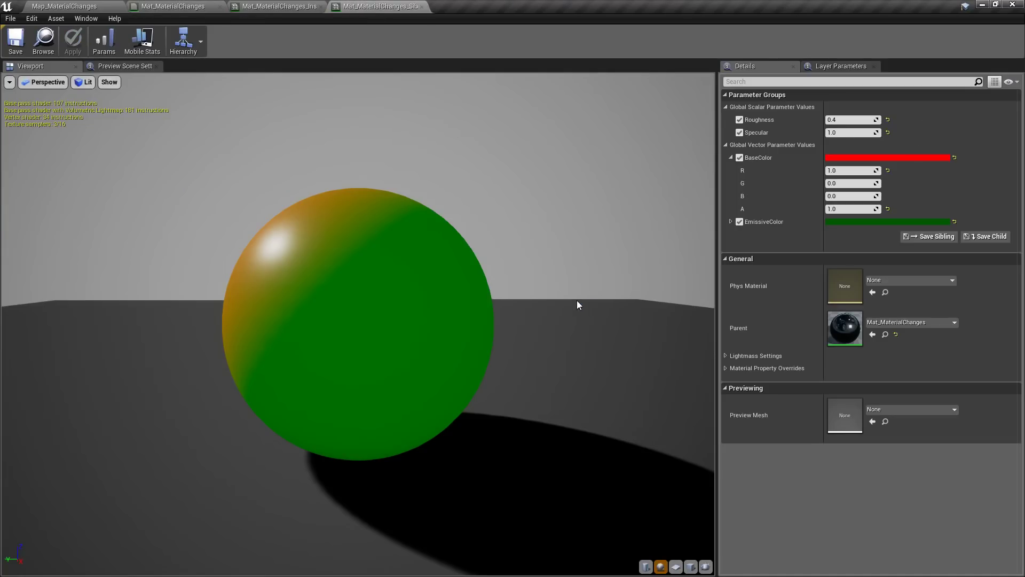
click(175, 6)
click(91, 7)
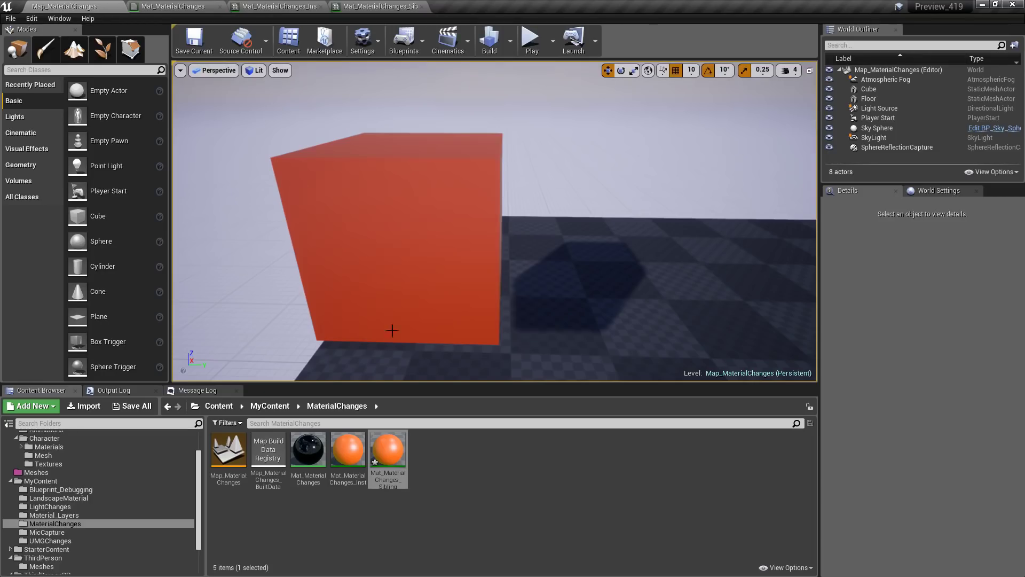
double_click(405, 450)
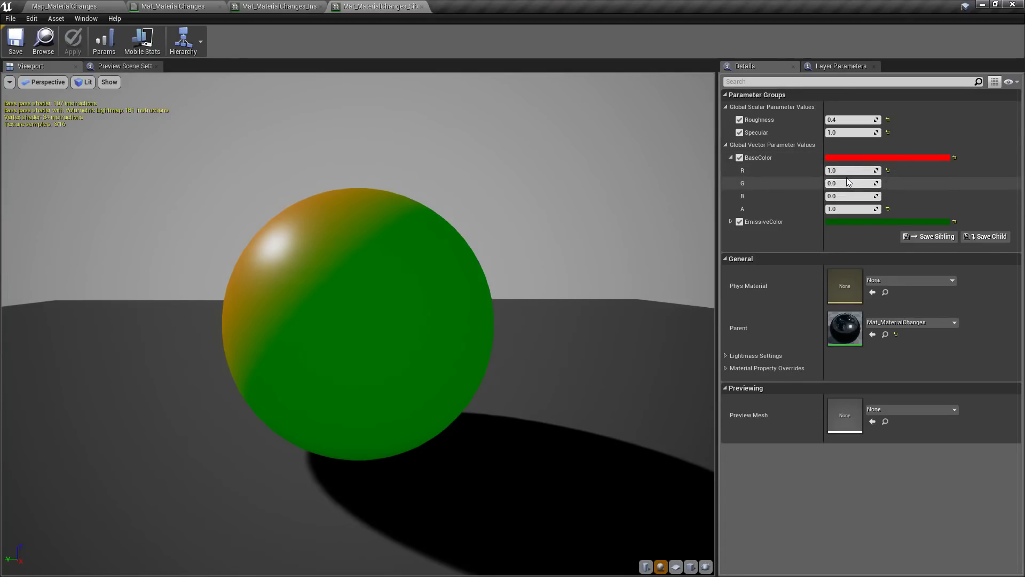
Step: Set the Sibling's BaseColor blue to 1.0 for magenta, save it, and close its tab
click(846, 196)
text(1)
key(Tab)
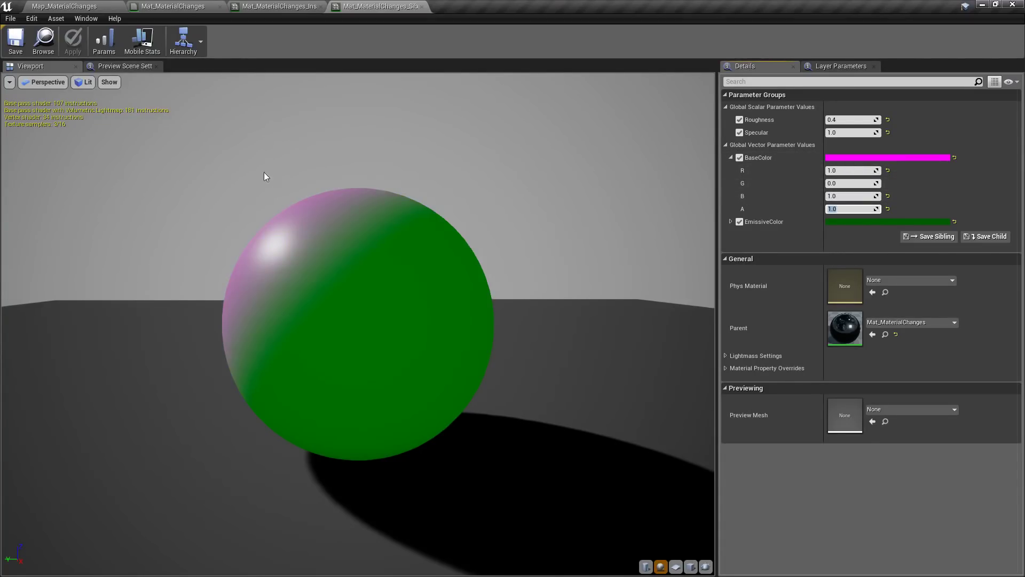
click(15, 40)
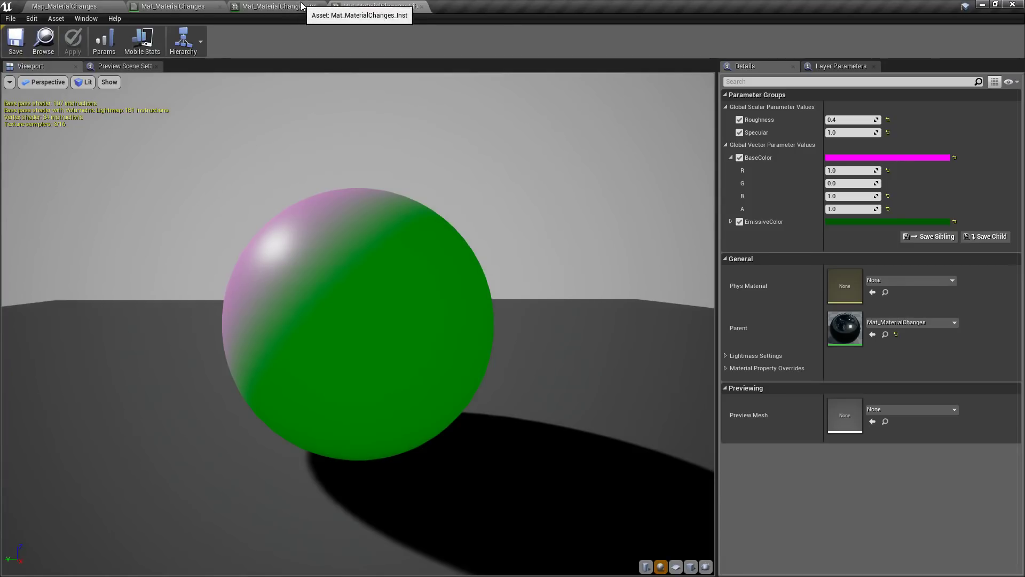
click(379, 6)
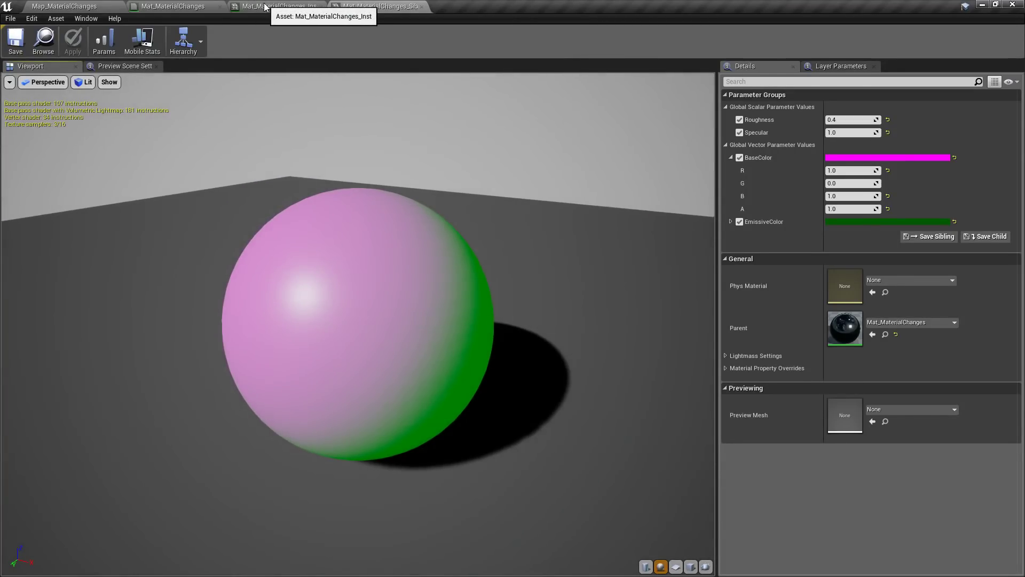
click(264, 6)
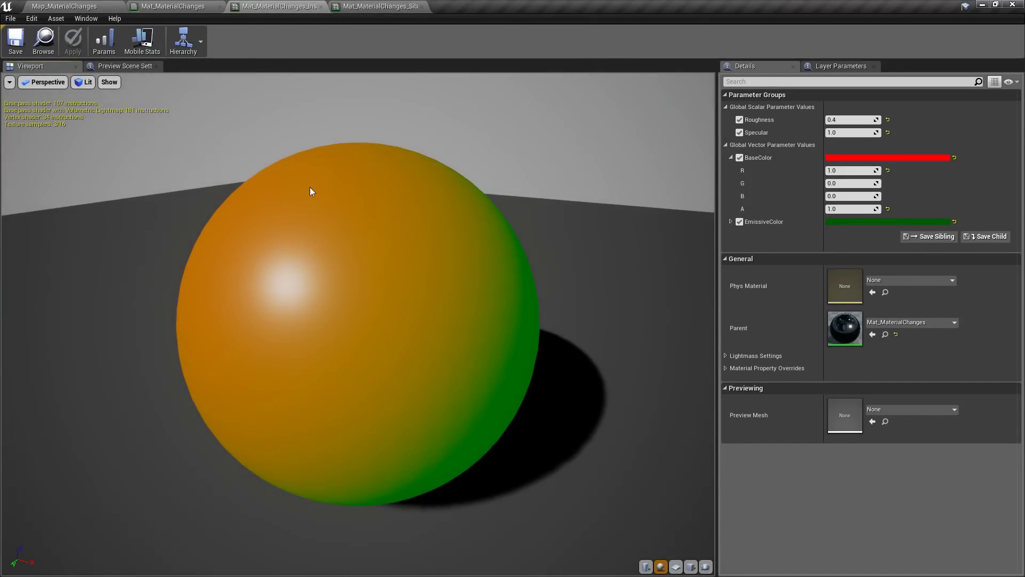
click(425, 7)
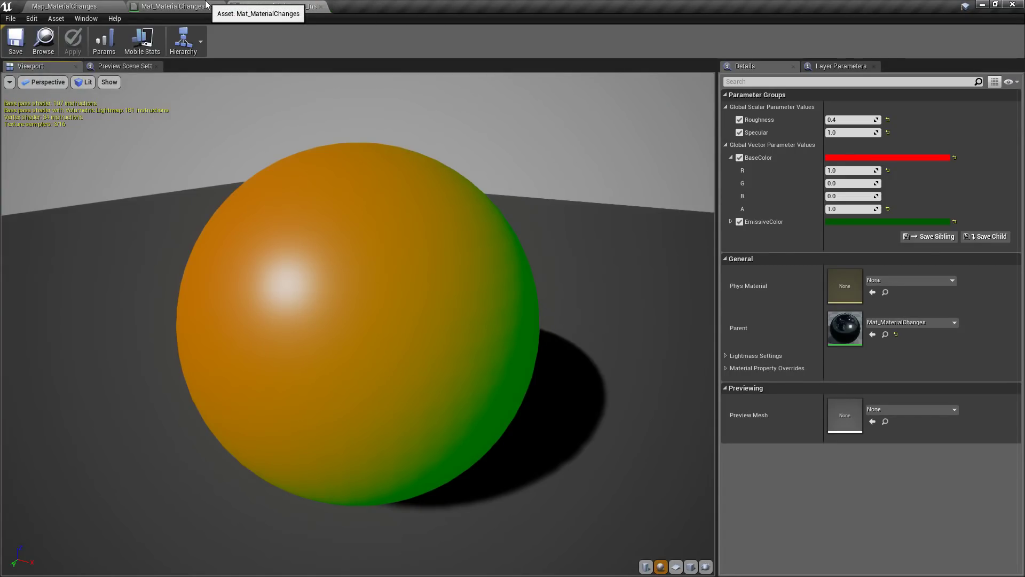
Step: Save a child instance of Mat_MaterialChanges_Inst with 'Child' in its name
click(983, 237)
key(End)
key(BackSpace)
key(BackSpace)
key(BackSpace)
key(BackSpace)
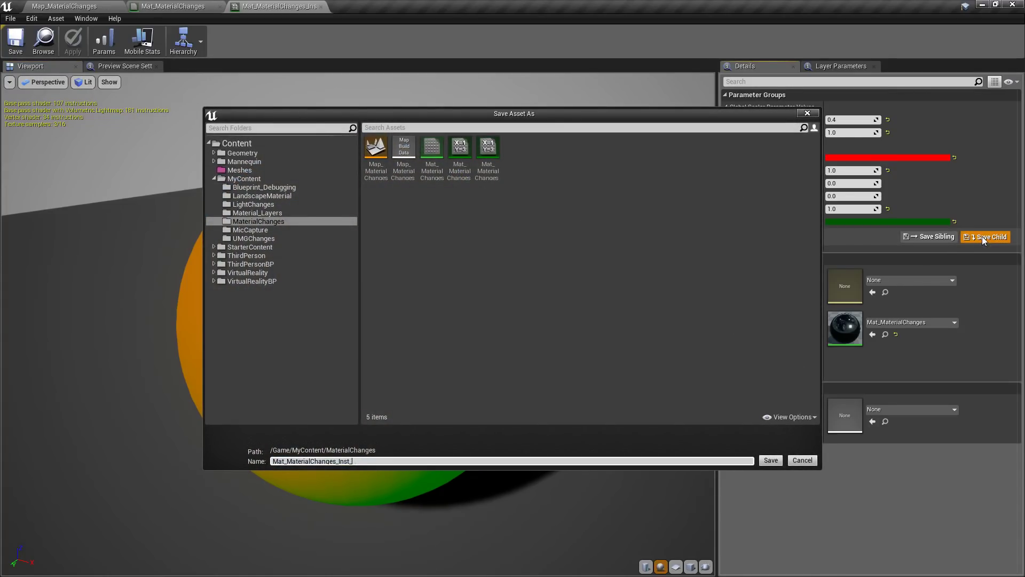
text(Child)
key(Return)
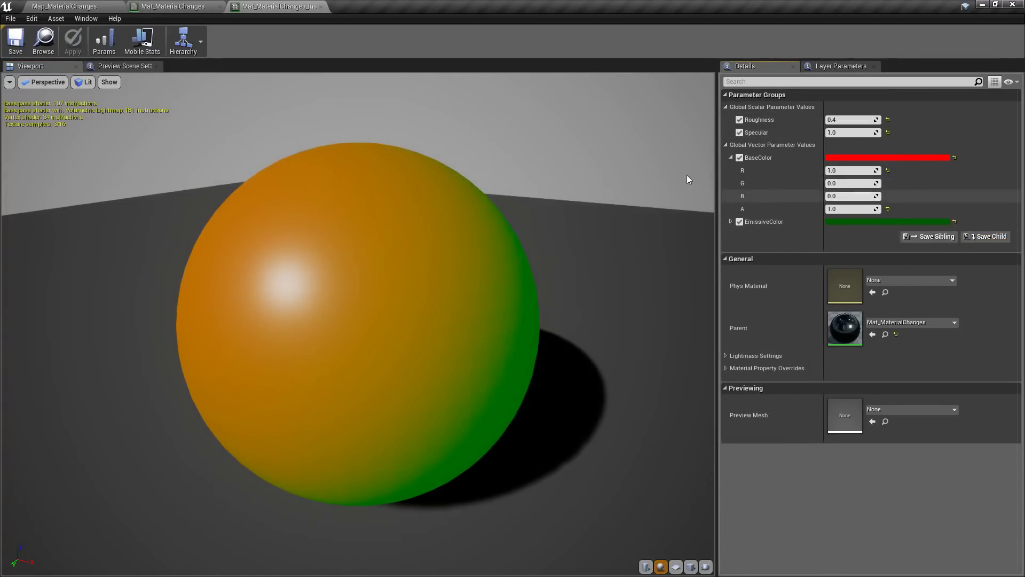
Step: In the child instance, test Specular at 0.0, then reset it to the inherited 1.0
click(89, 7)
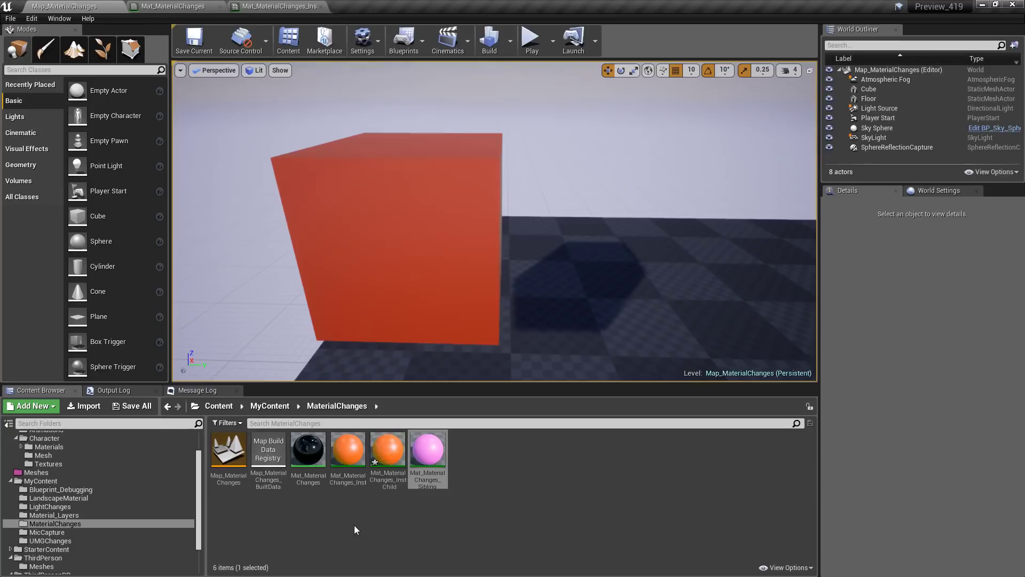
double_click(395, 450)
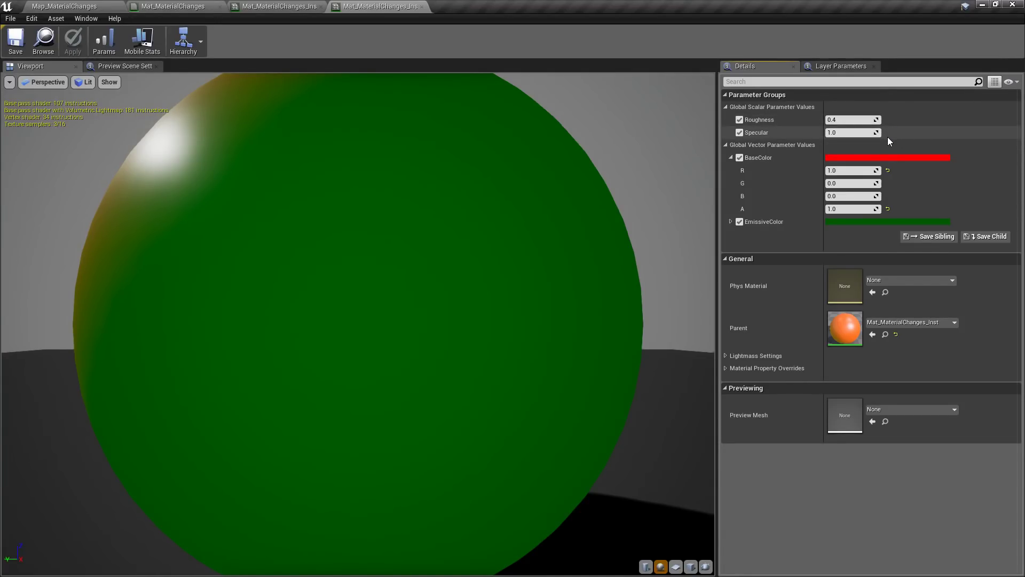
scroll(338, 184, down, 5)
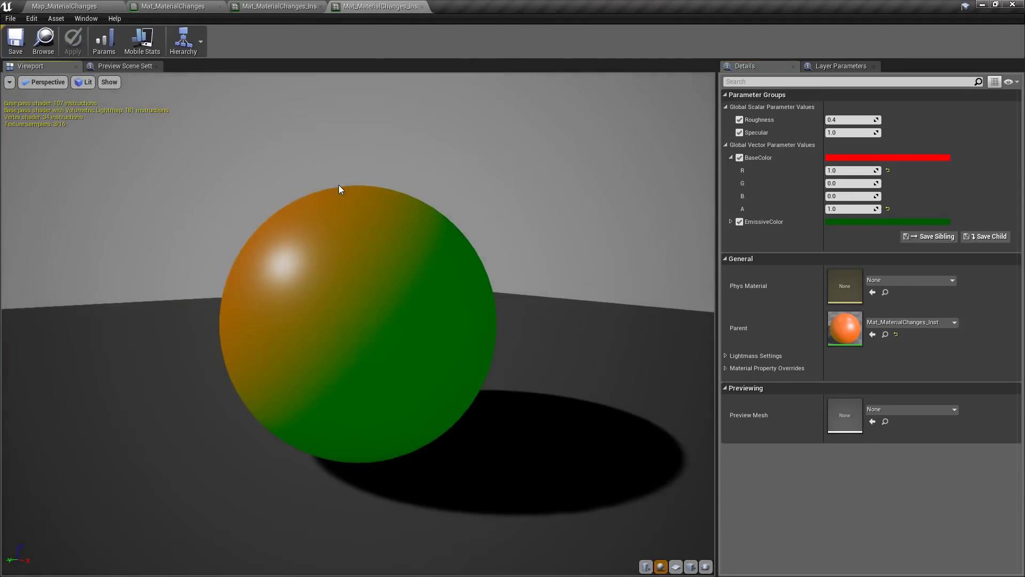
click(851, 133)
text(0)
key(Return)
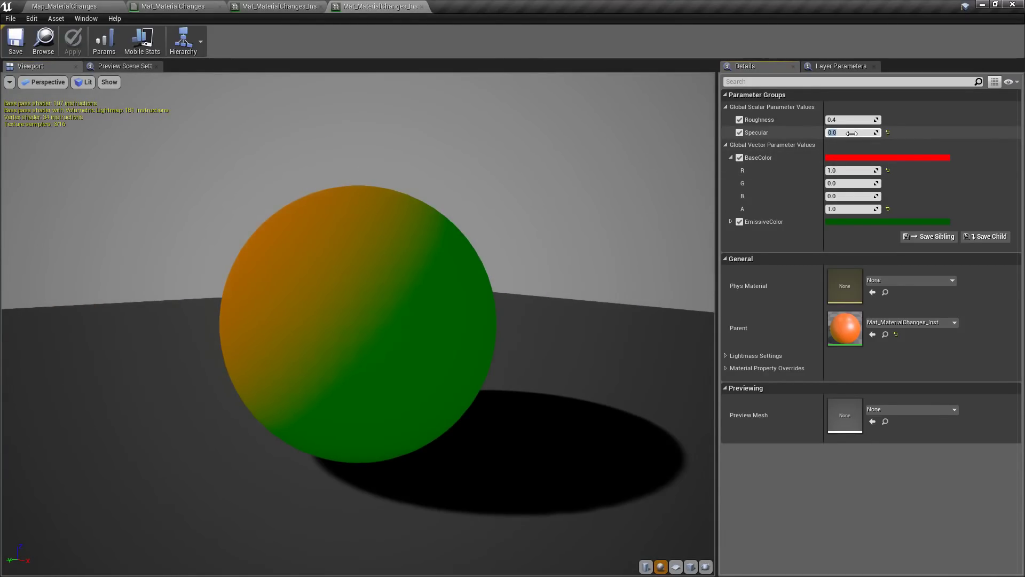
click(889, 133)
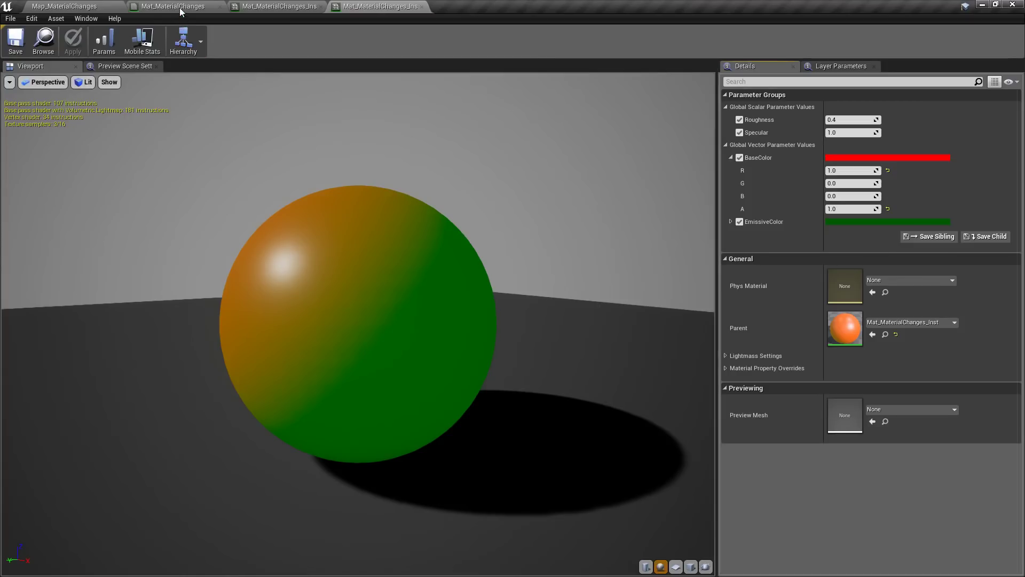
Step: Set the parent instance's Roughness to 1.0 and Specular to 0.0, then save it
click(277, 6)
mouse_move(386, 262)
mouse_down()
mouse_move(377, 262)
mouse_move(395, 262)
mouse_move(386, 261)
mouse_up()
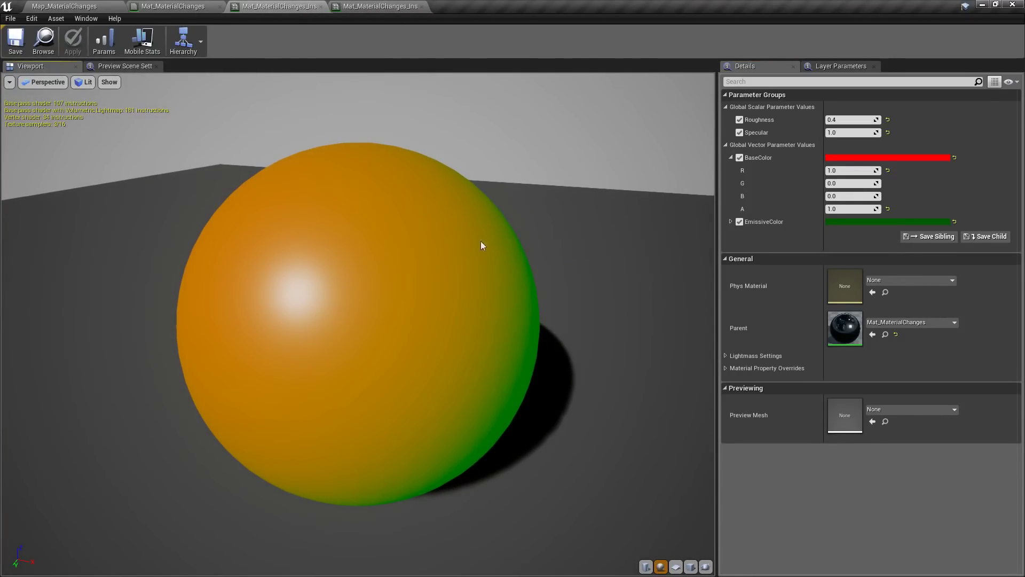
click(861, 121)
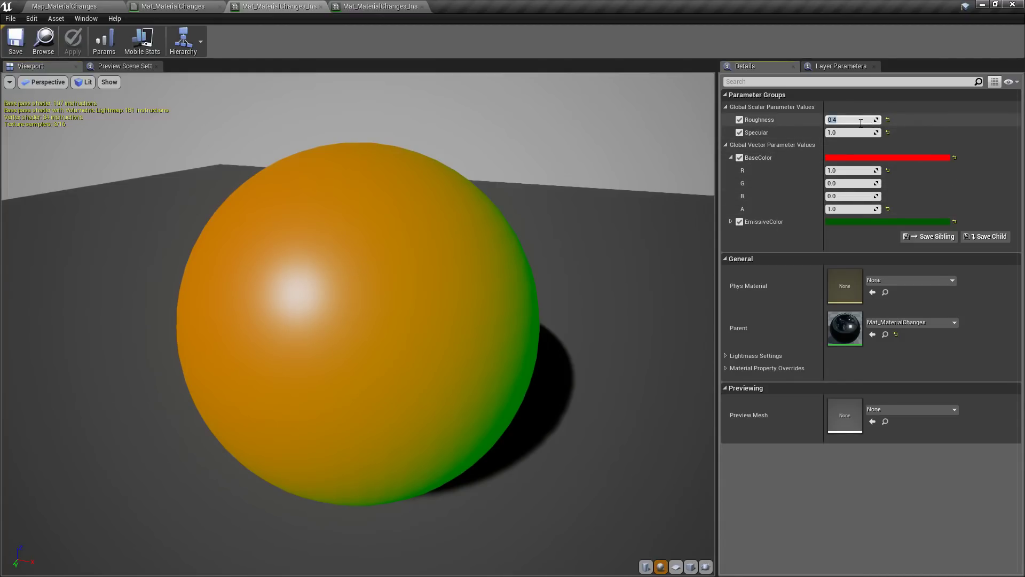
text(1)
key(Return)
key(Tab)
text(0)
key(Return)
click(24, 42)
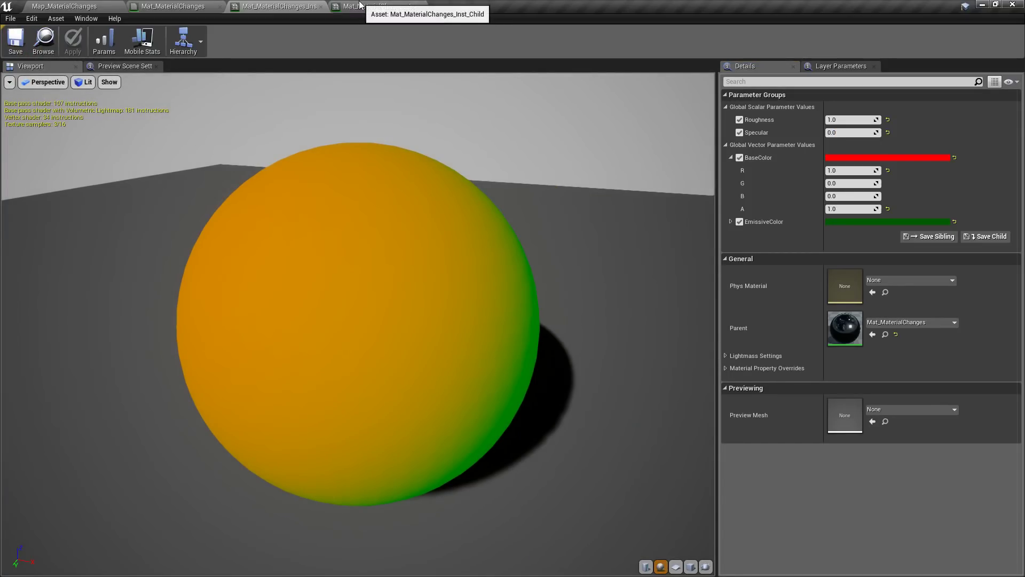
Step: Reset the child's Roughness and Specular so they inherit the parent's values
click(380, 7)
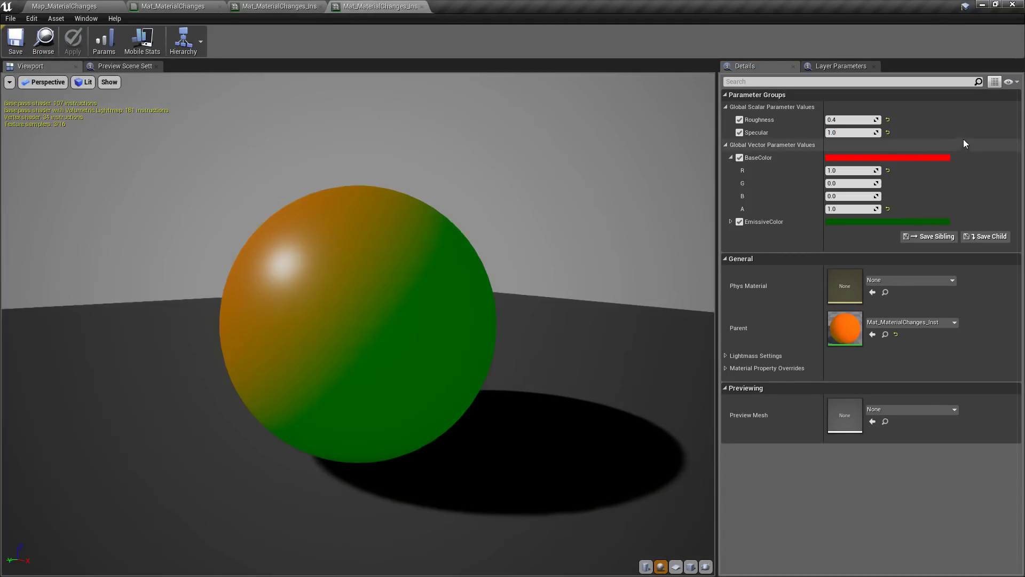
click(887, 119)
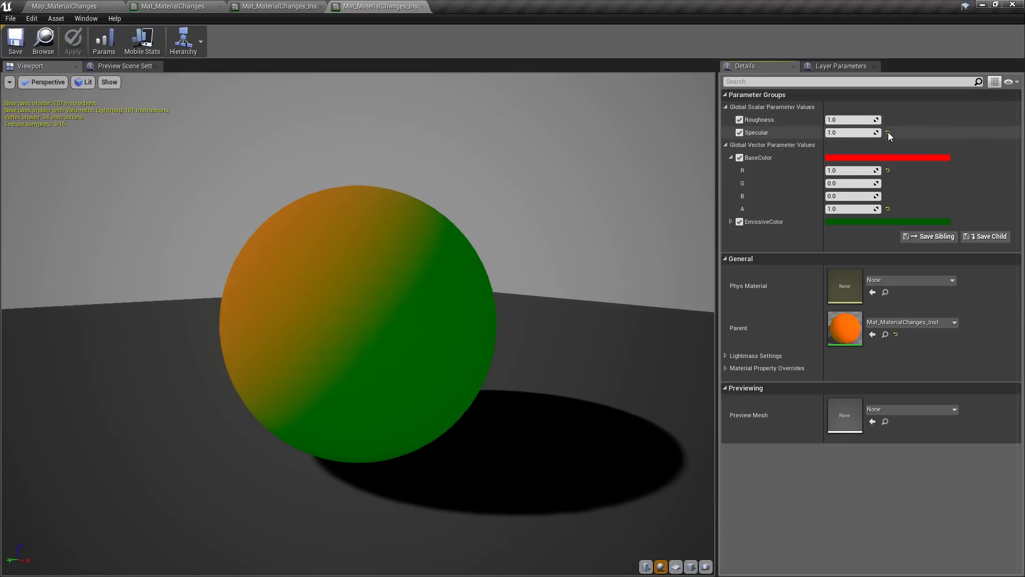
click(889, 133)
mouse_move(366, 217)
mouse_down()
mouse_move(366, 257)
mouse_move(344, 176)
mouse_up()
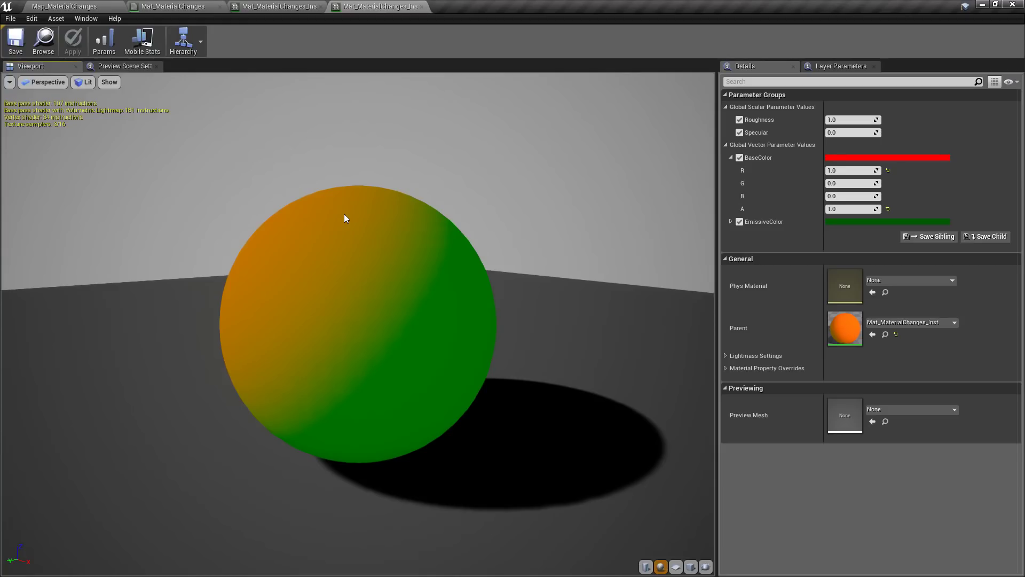
Step: Set the child instance's BaseColor green component to 1.0, turning the sphere yellow
click(841, 158)
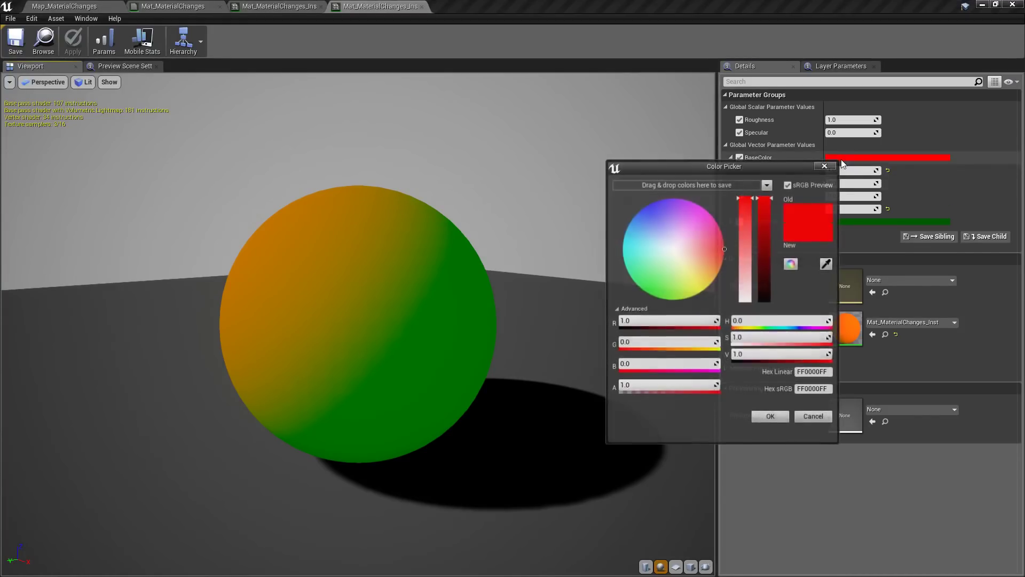
click(825, 166)
click(848, 183)
text(1)
key(Return)
drag(265, 222, 299, 222)
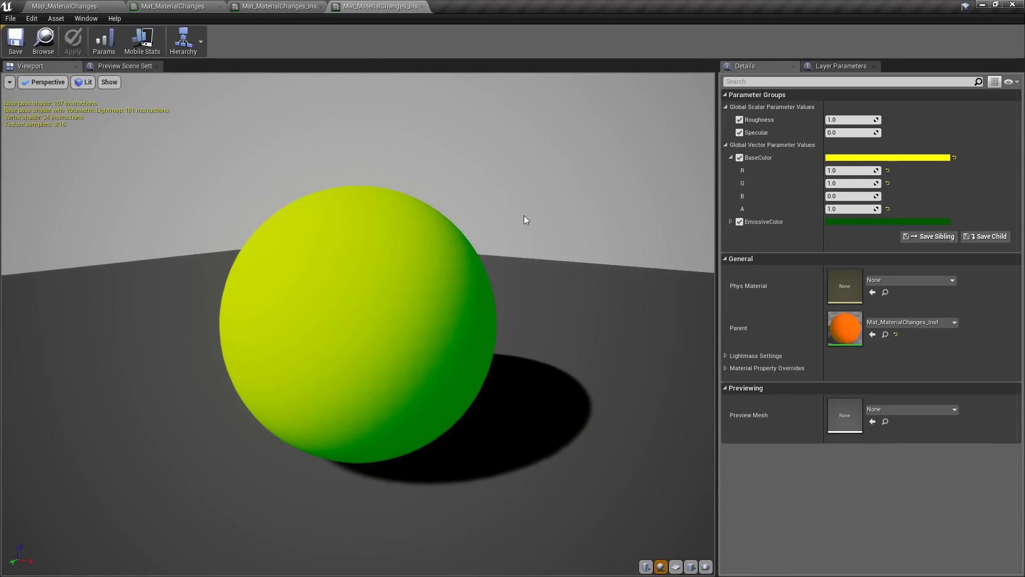
click(197, 6)
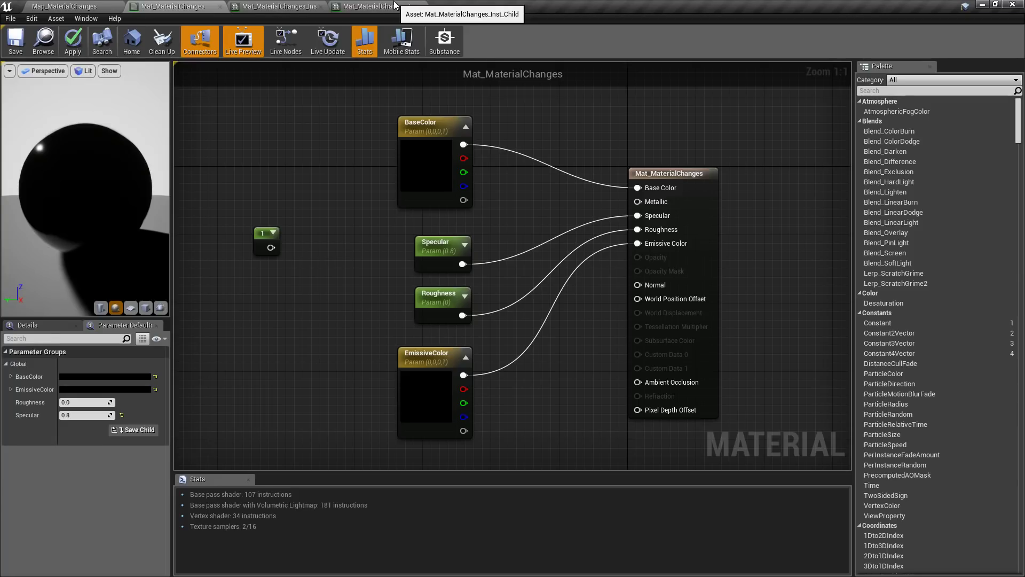
Step: Close both instance editors and the Mat_MaterialChanges editor, applying changes to the original
right_drag(360, 225, 353, 172)
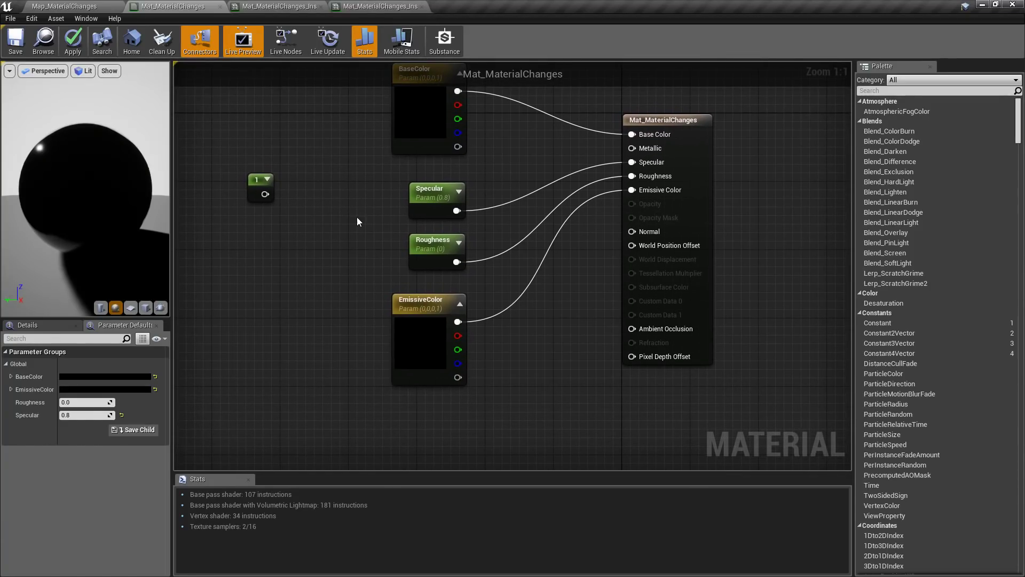
click(323, 6)
click(323, 6)
click(219, 6)
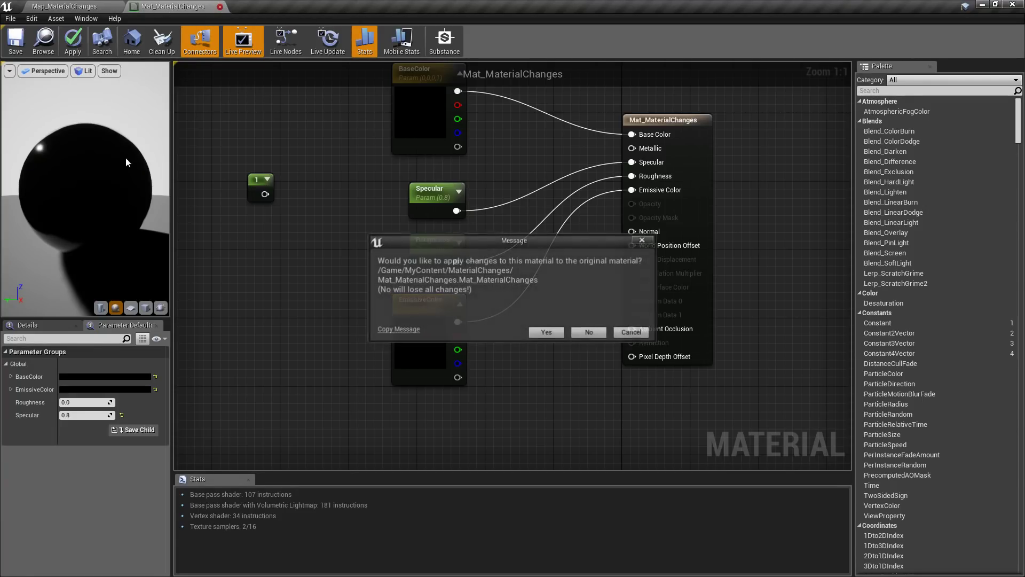
click(560, 333)
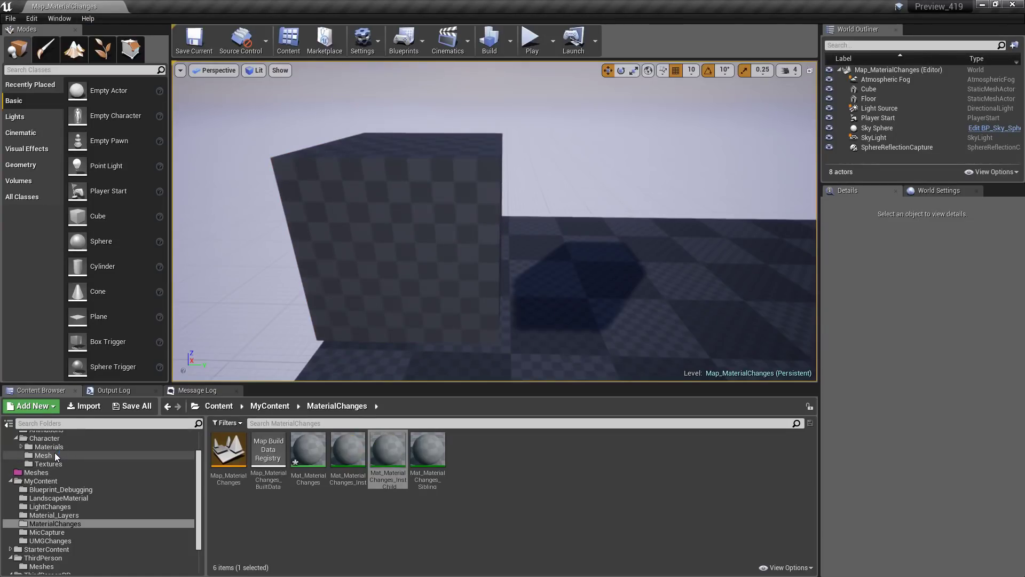
Step: Browse the Content Browser to the mannequin Character Materials folder
click(69, 455)
click(43, 463)
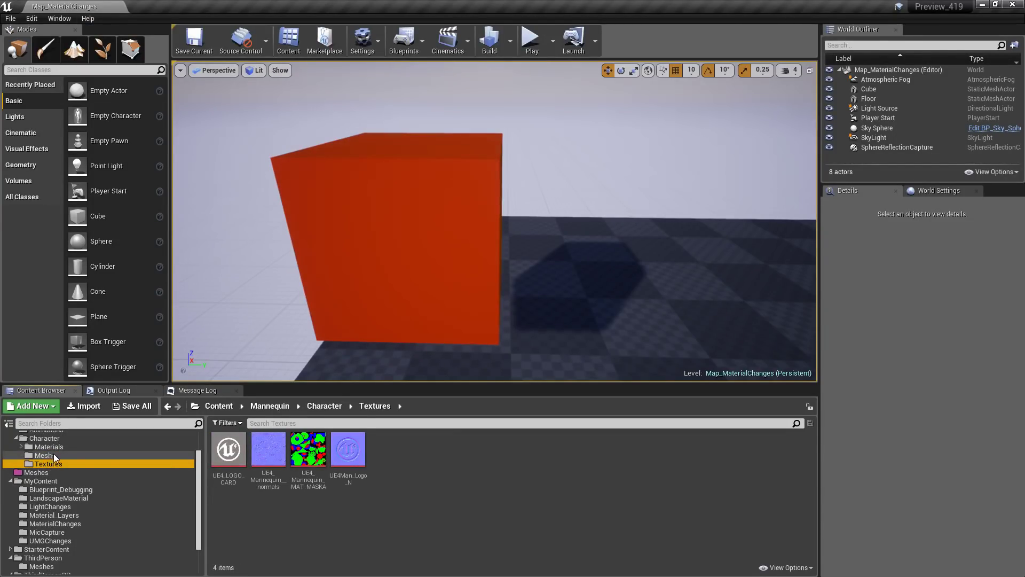
click(59, 446)
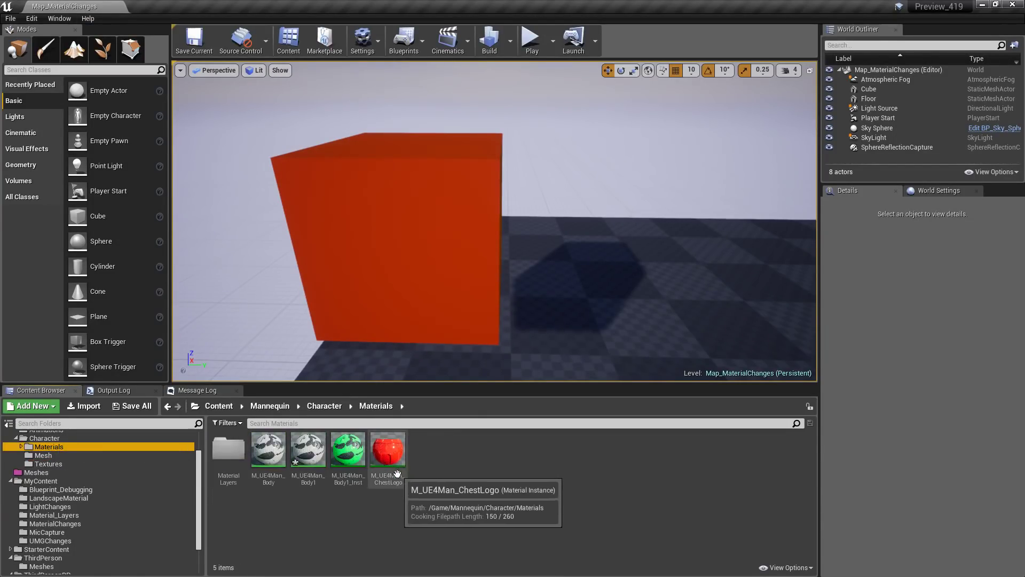
Step: Open M_UE4Man_Body1_Inst and change its preview mesh to SK_Mannequin
double_click(341, 450)
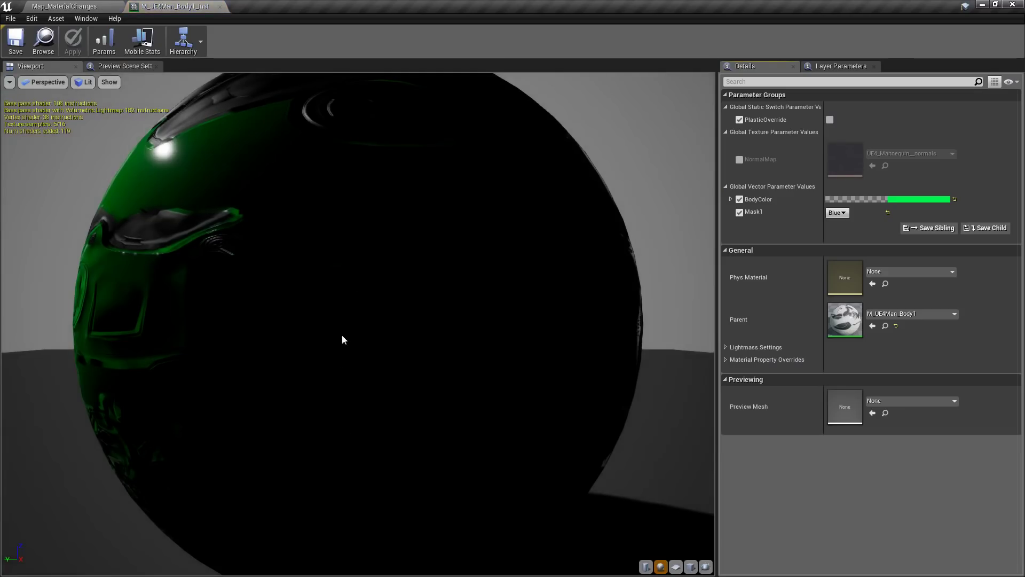
drag(344, 295, 331, 277)
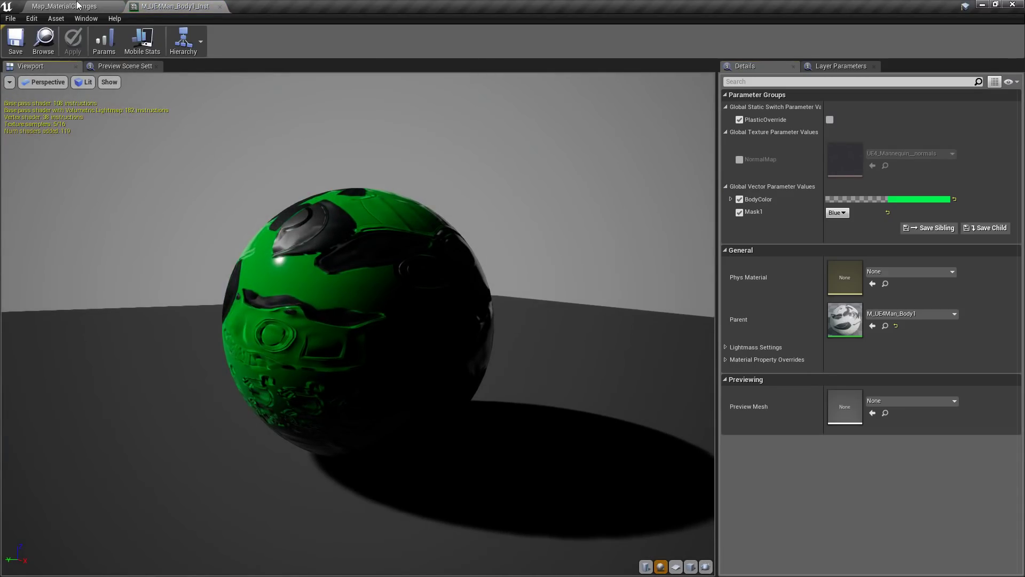
click(705, 566)
click(638, 317)
click(930, 400)
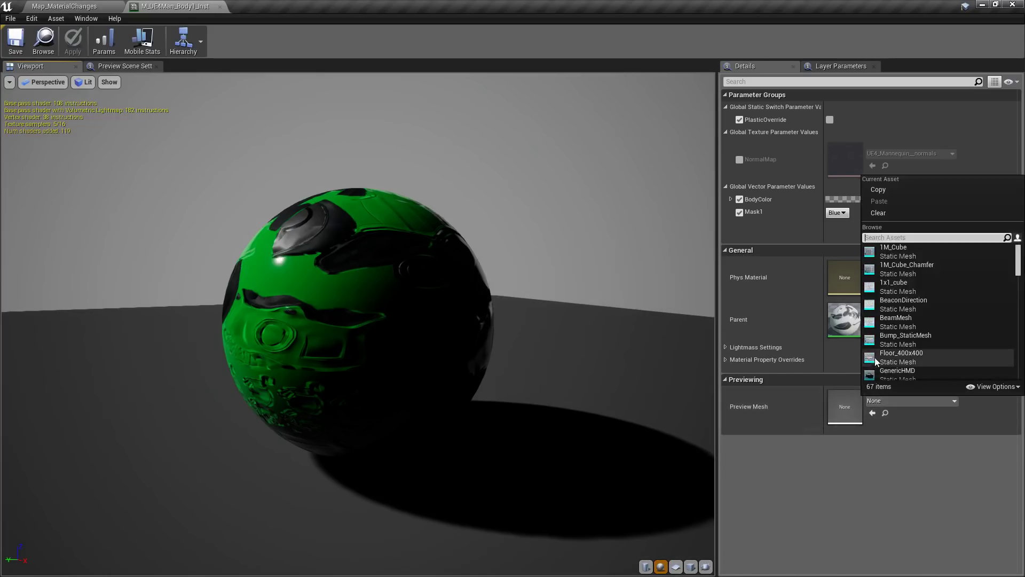
text(man)
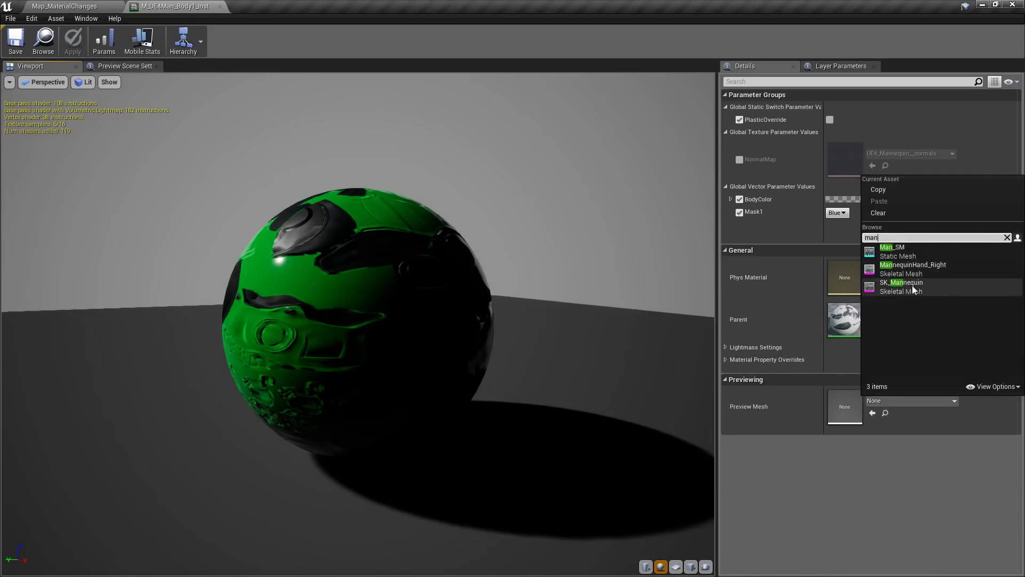
click(901, 303)
scroll(354, 288, up, 6)
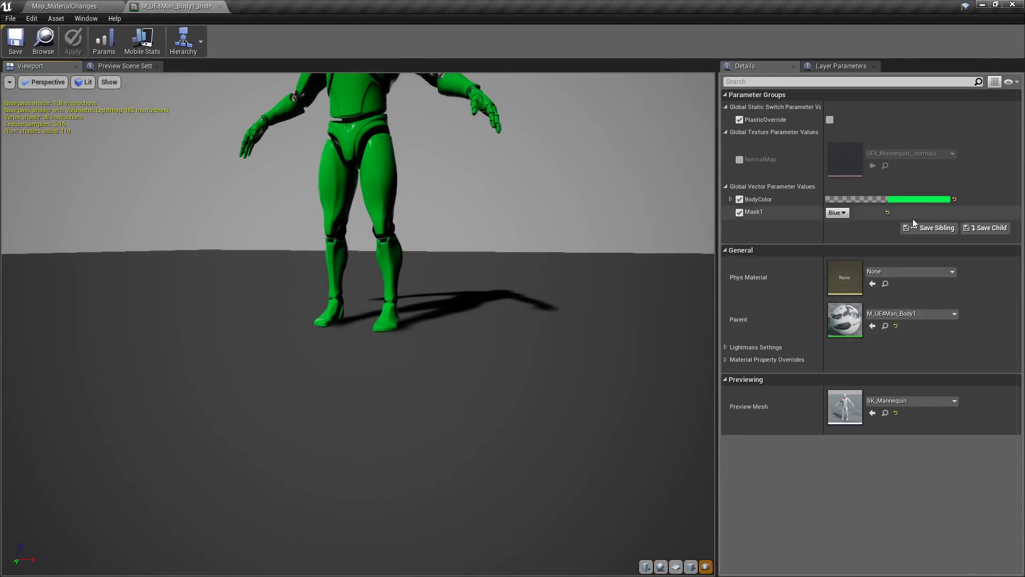
scroll(394, 297, down, 5)
scroll(393, 298, up, 5)
scroll(394, 297, down, 5)
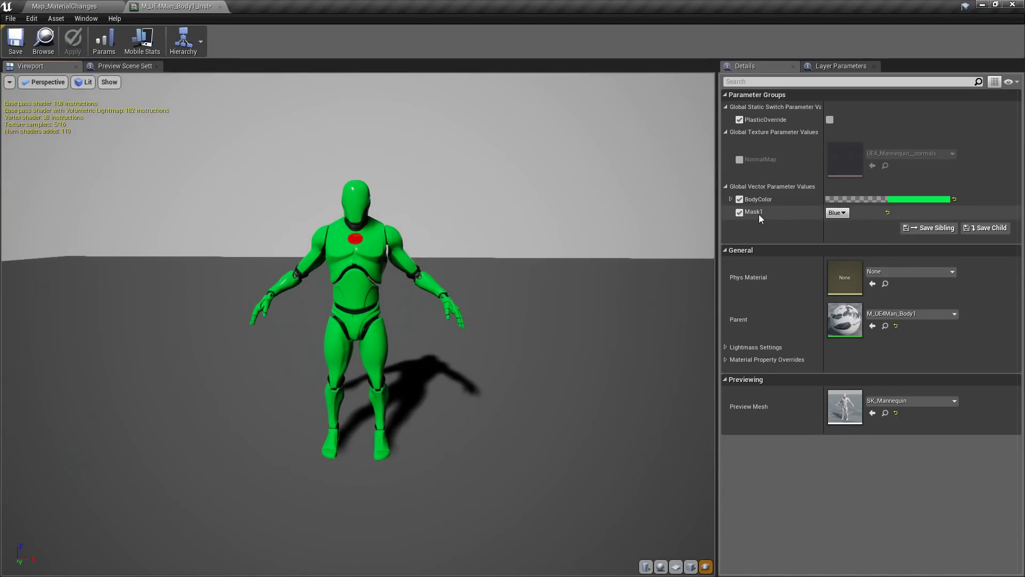
Step: Open the M_UE4Man_Body1 material and add a ChannelMaskParameter node below Mask1
click(64, 5)
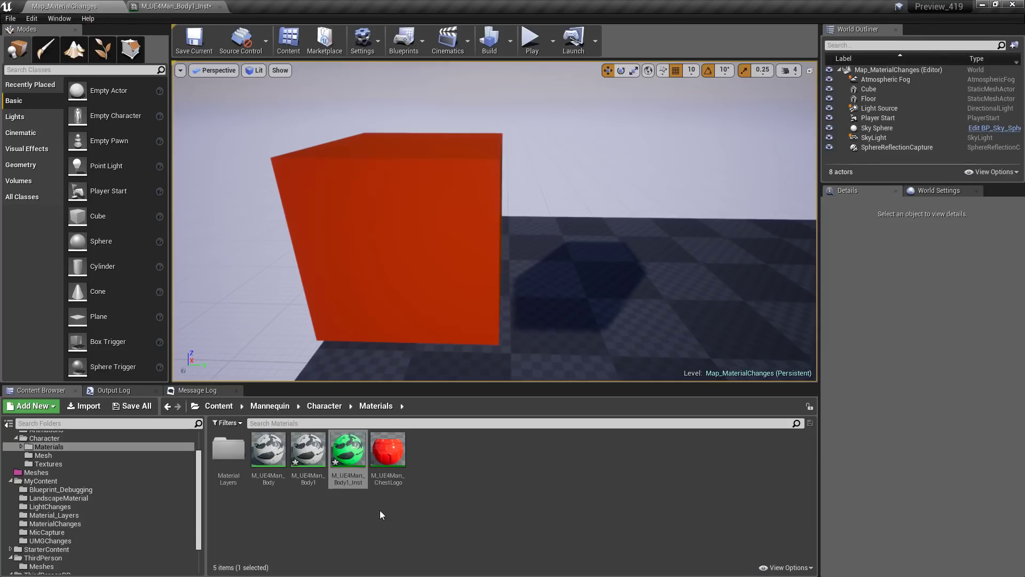
double_click(308, 448)
right_drag(294, 315, 427, 313)
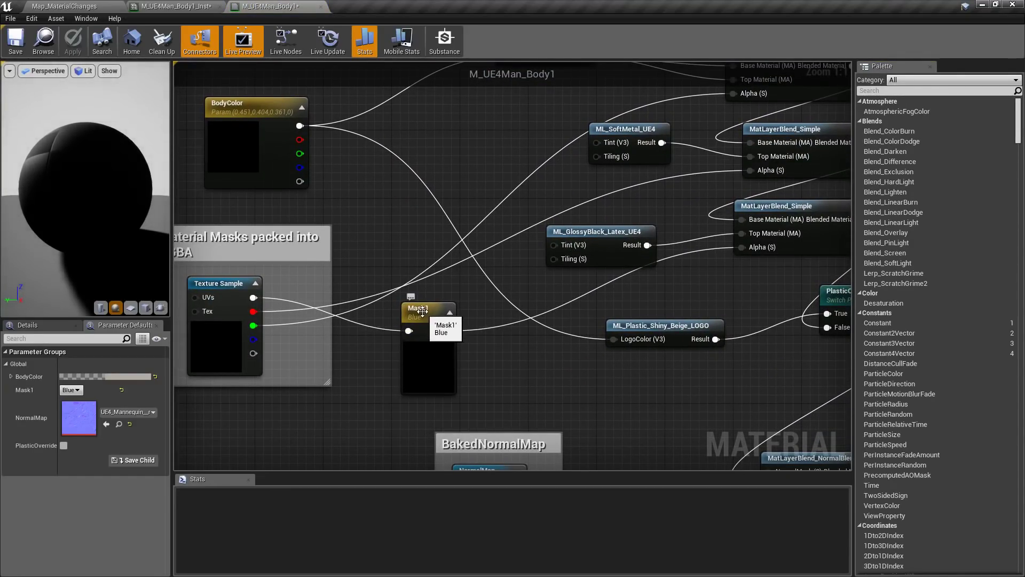
right_drag(289, 462, 324, 398)
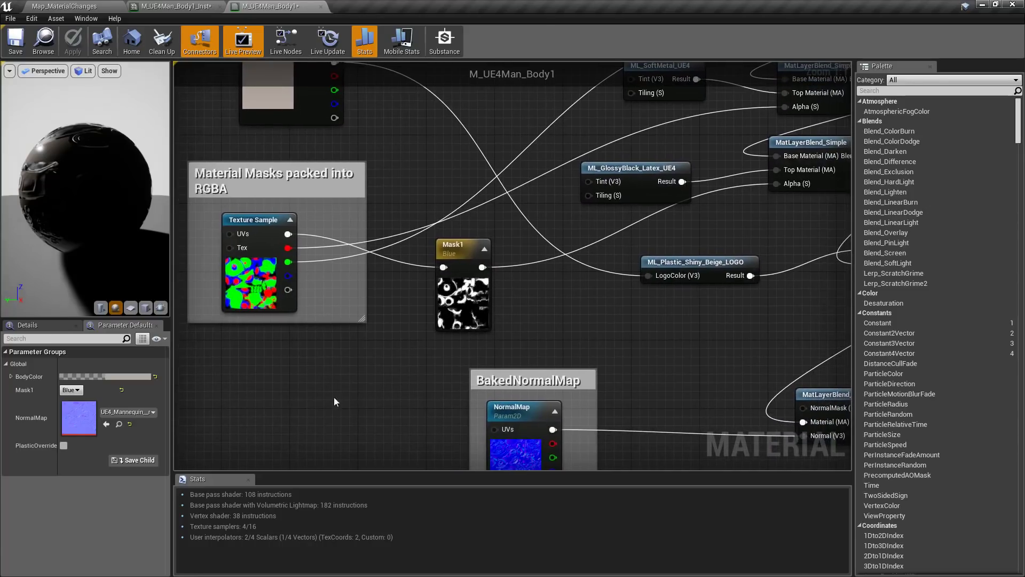
right_click(278, 392)
text(channel ma)
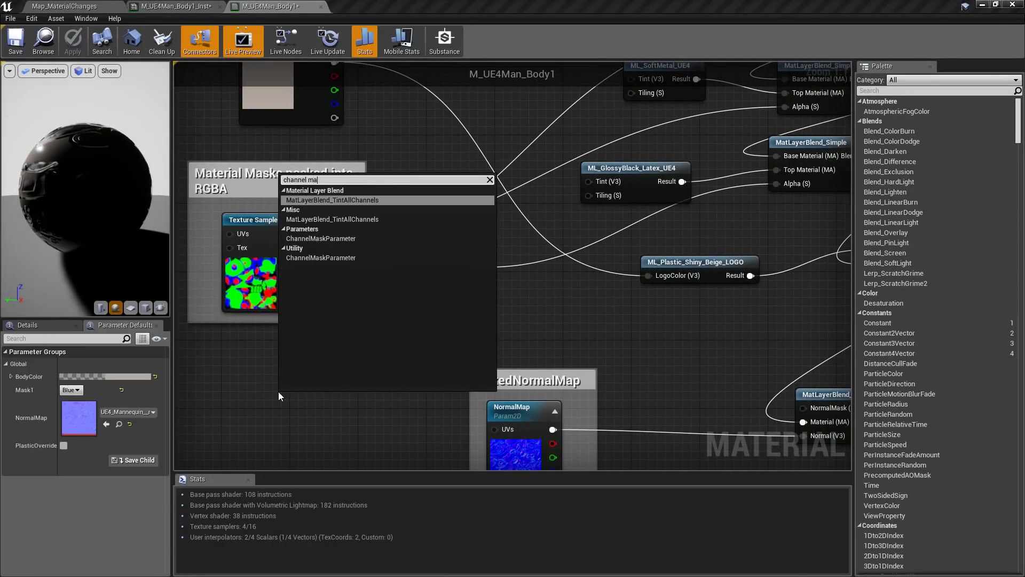
key(Down)
key(Down)
key(Return)
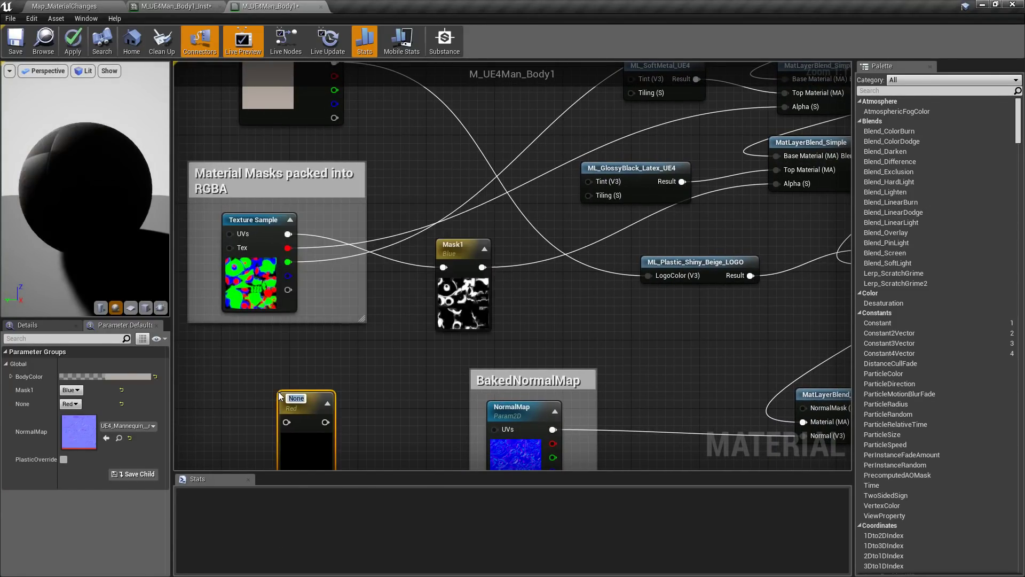
click(339, 389)
Step: Move the new mask node up beside Mask1 and set its channel to Alpha
drag(303, 408, 341, 357)
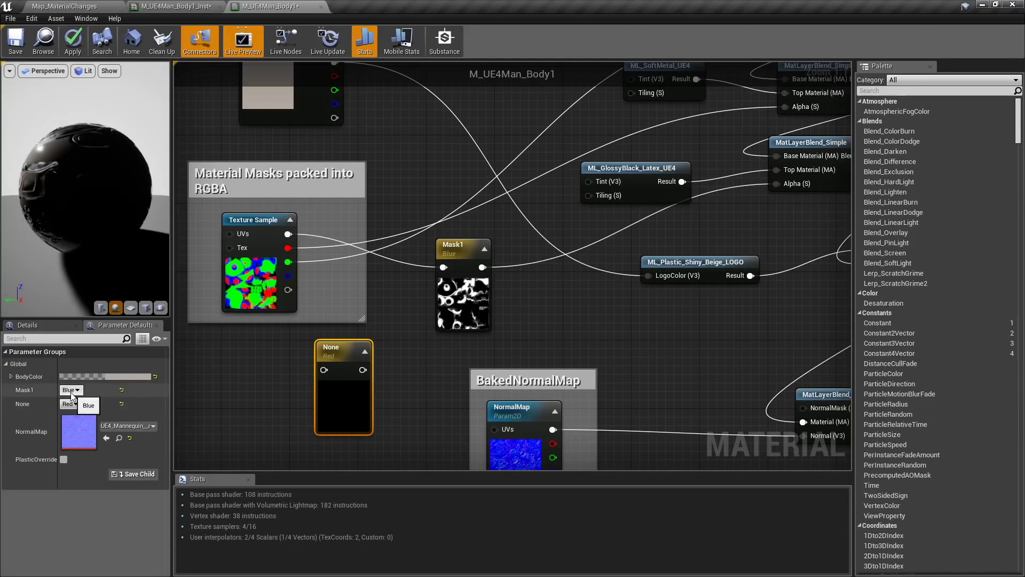
click(81, 424)
click(84, 453)
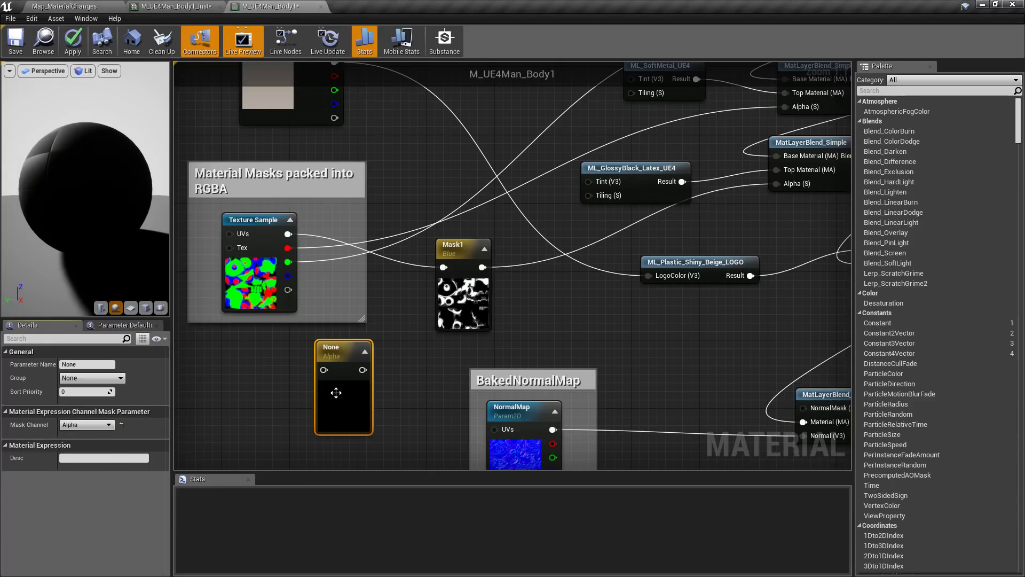
right_drag(292, 241, 340, 251)
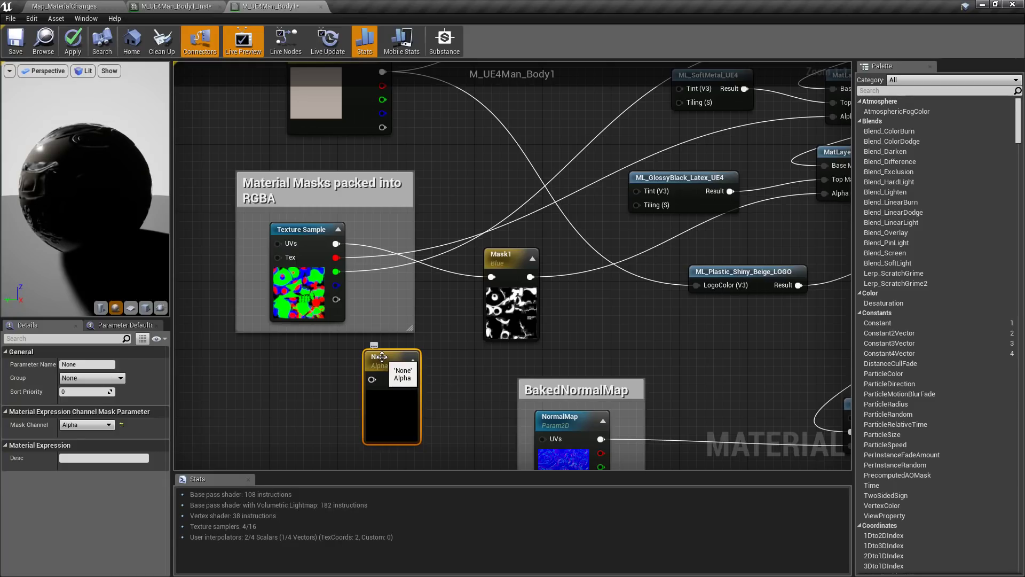
Step: Delete the new mask node and reconnect the Texture Sample output to Mask1
key(Delete)
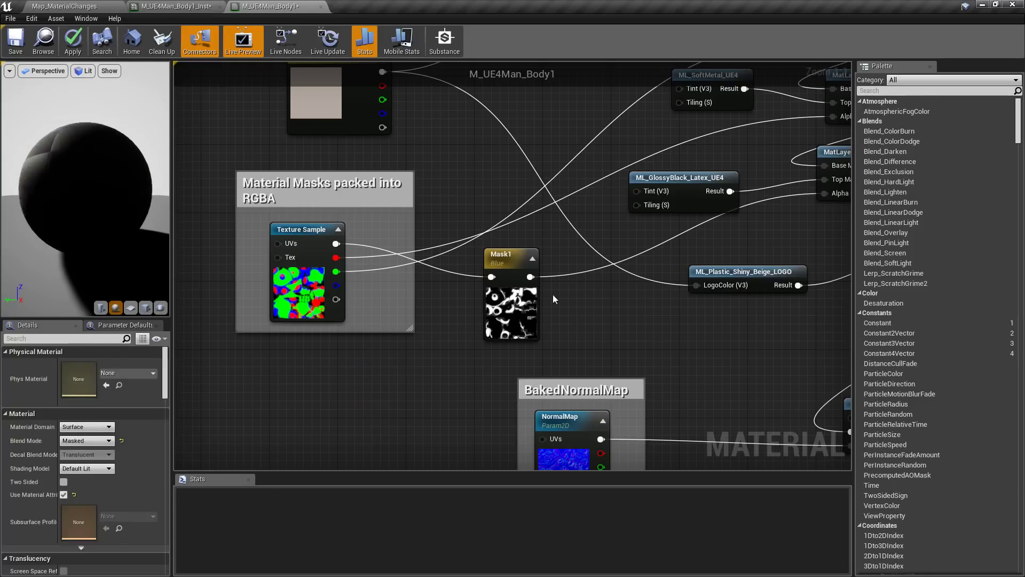
click(502, 254)
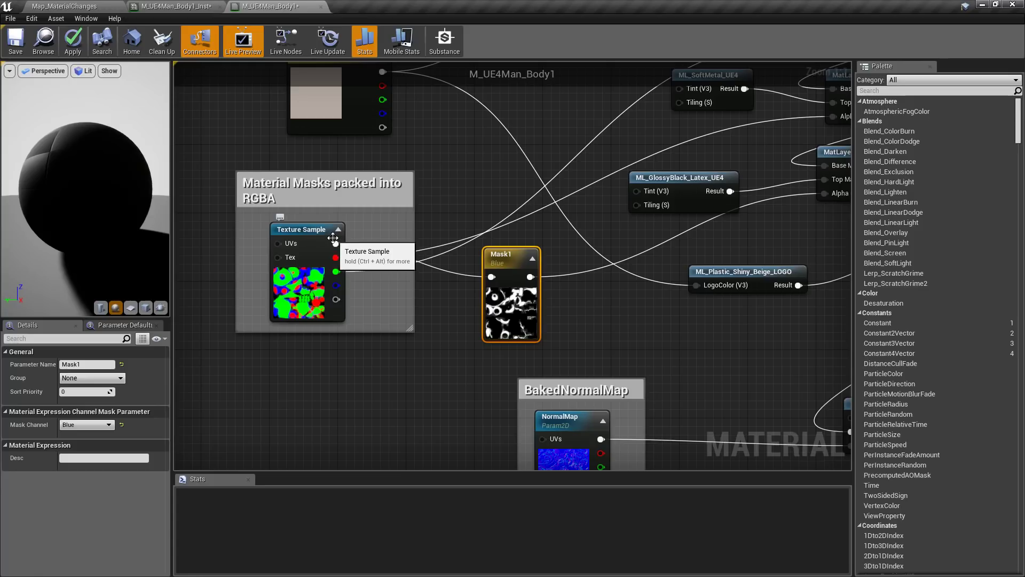
drag(334, 242, 503, 259)
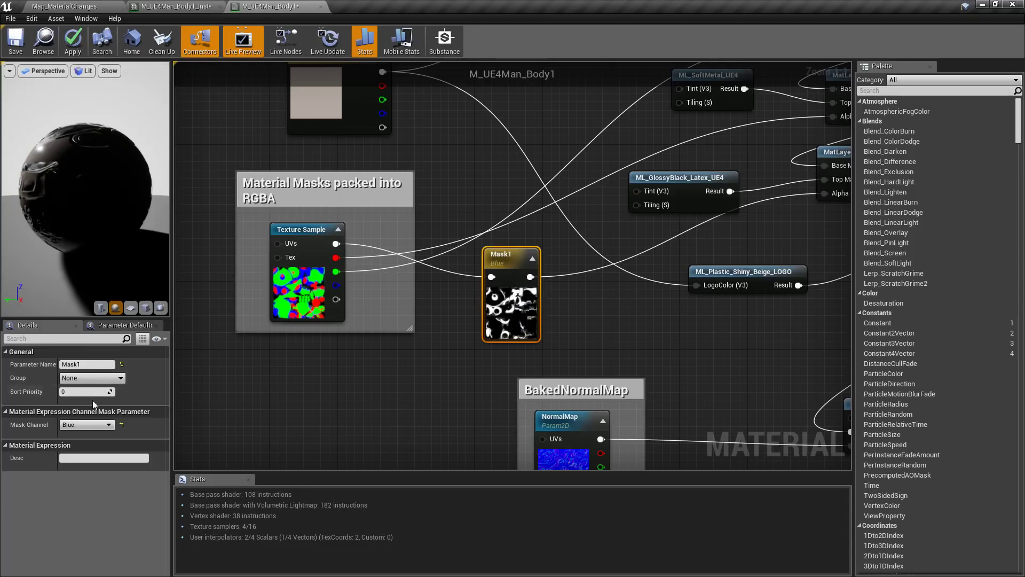
Step: Cycle Mask1's channel through Green and Red, then set it back to Blue
click(86, 424)
click(74, 441)
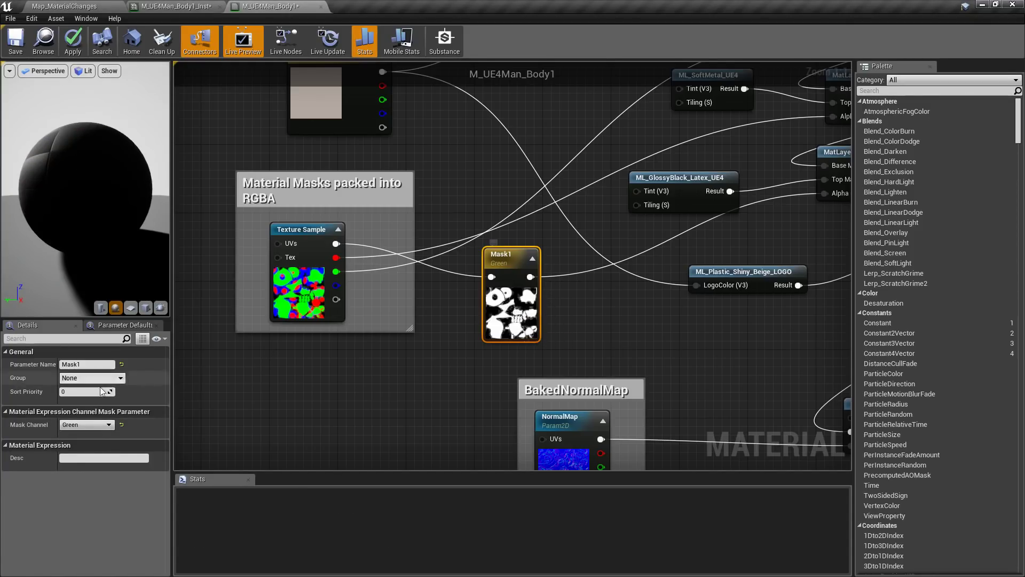
click(79, 423)
click(73, 434)
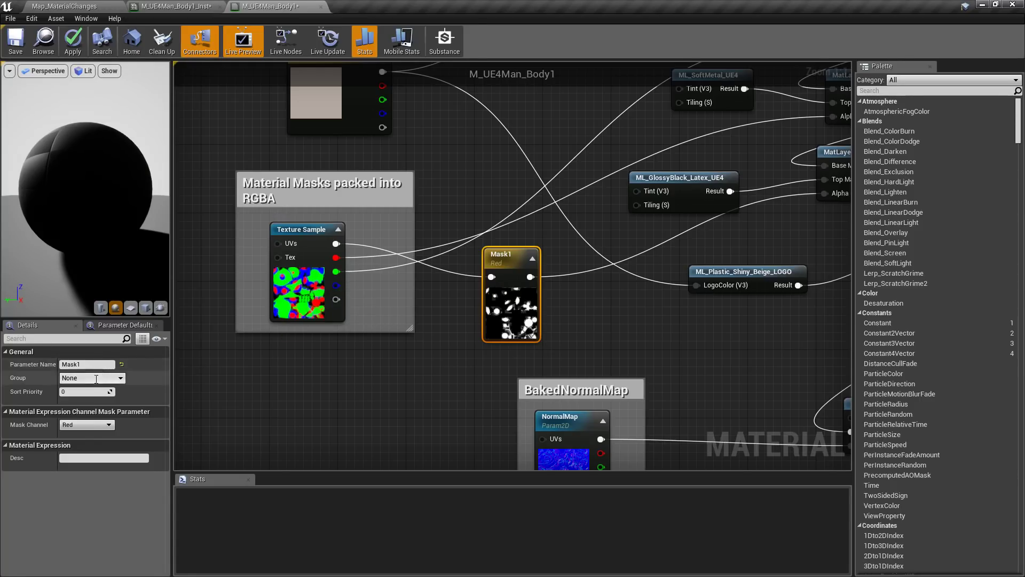
click(87, 425)
click(73, 447)
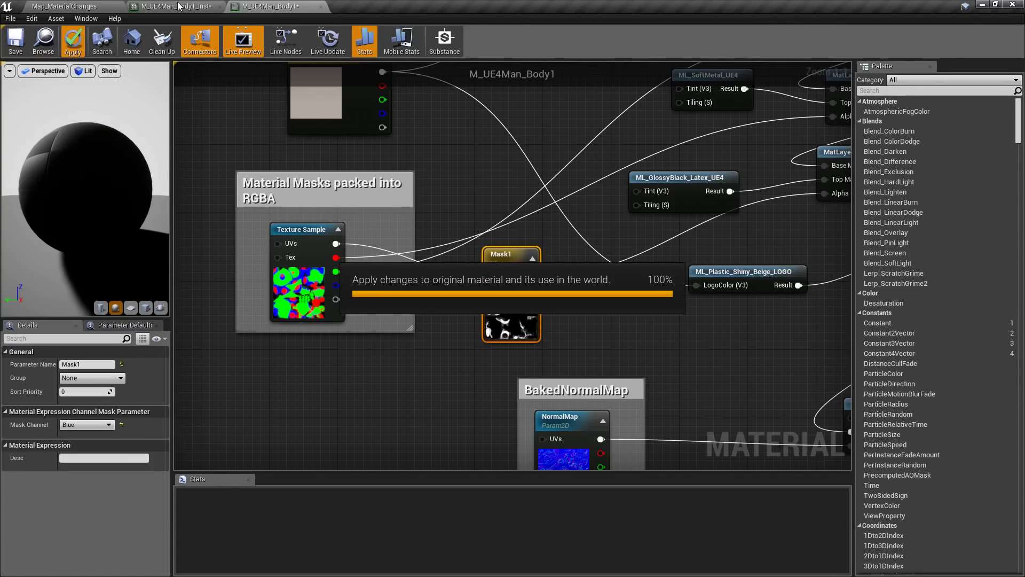
Step: In the M_UE4Man_Body1_Inst editor, set the Mask1 channel to Green and orbit the preview
click(179, 7)
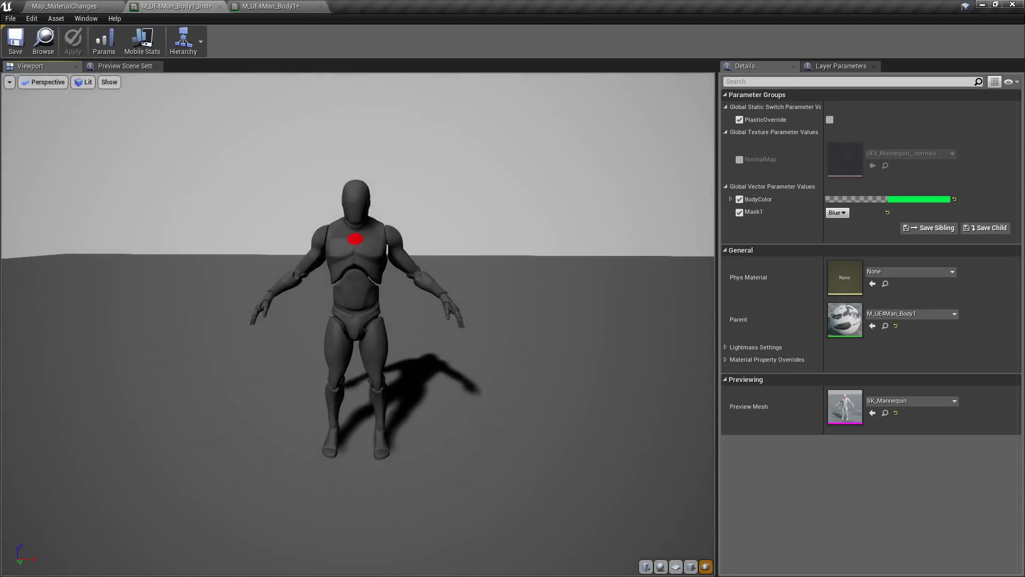
scroll(410, 237, up, 2)
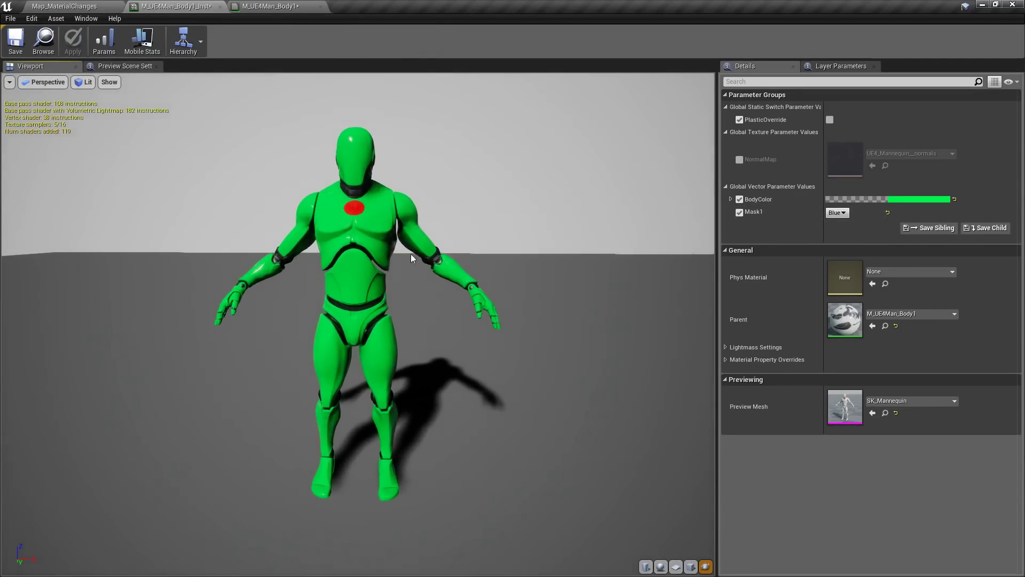
click(837, 213)
click(834, 228)
scroll(609, 243, up, 2)
scroll(609, 243, down, 2)
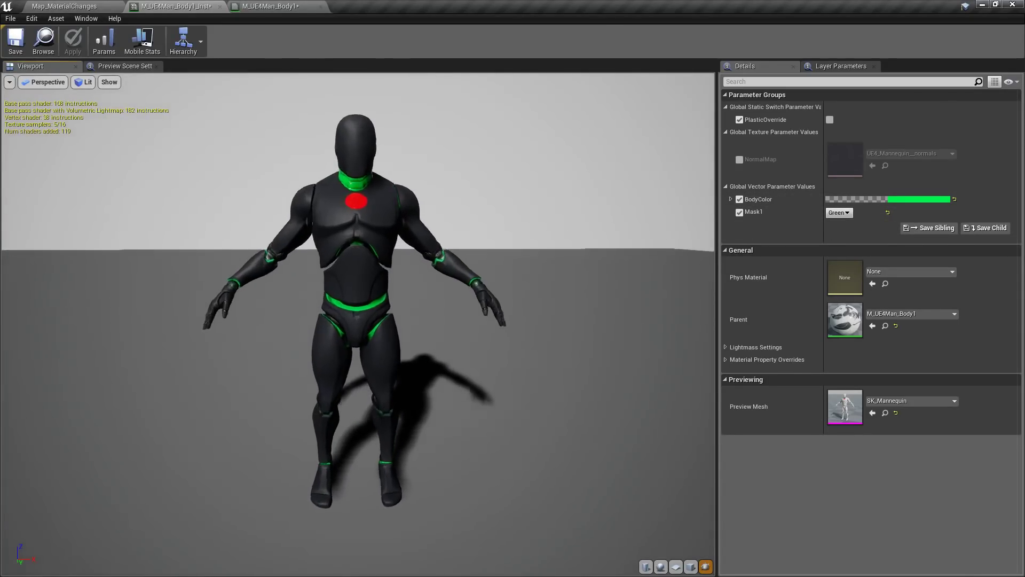
drag(609, 243, 577, 243)
Step: Change the instance's Mask1 channel to Red and review the preview mannequin
click(838, 213)
click(832, 222)
mouse_move(454, 319)
mouse_down()
mouse_move(428, 319)
mouse_move(465, 319)
mouse_move(438, 319)
mouse_up()
click(836, 212)
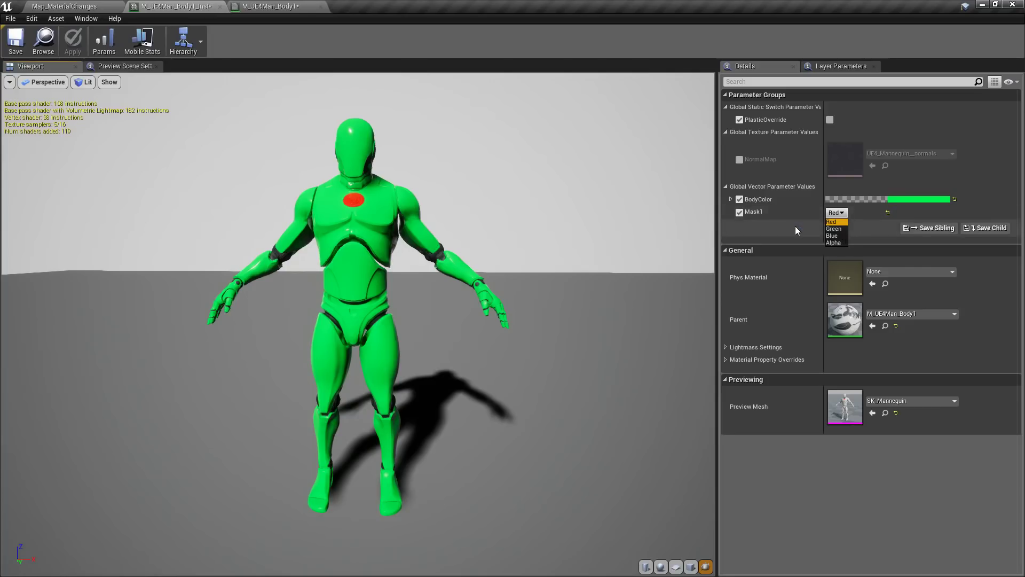
Step: Close the material instance and M_UE4Man_Body1 material editors
click(260, 6)
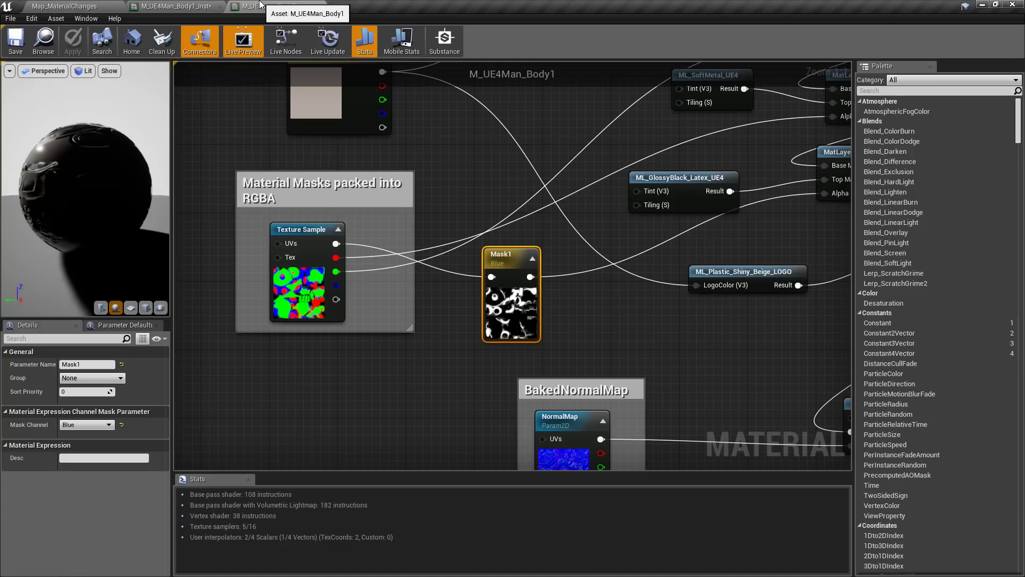
click(220, 6)
click(220, 7)
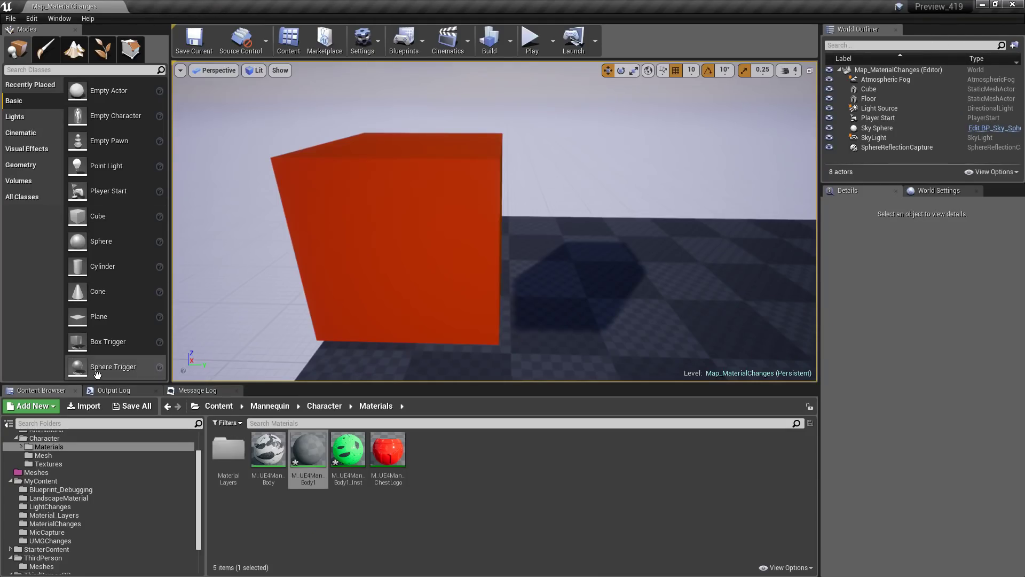
Step: Load ThirdPersonExampleMap, saving changed assets, and select ThirdPersonCharacter for blueprint editing
scroll(37, 555, down, 2)
click(37, 553)
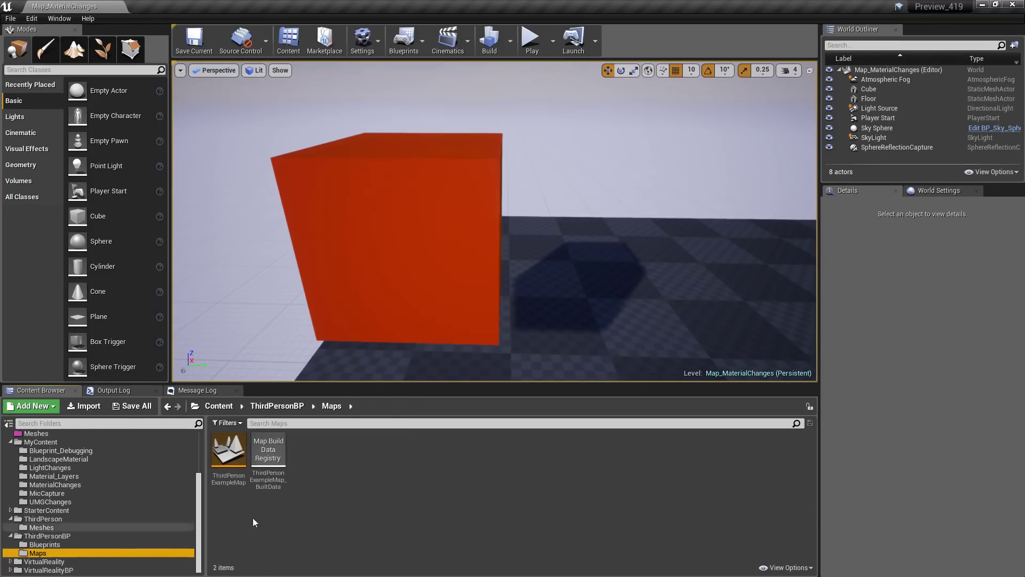
double_click(228, 454)
click(559, 393)
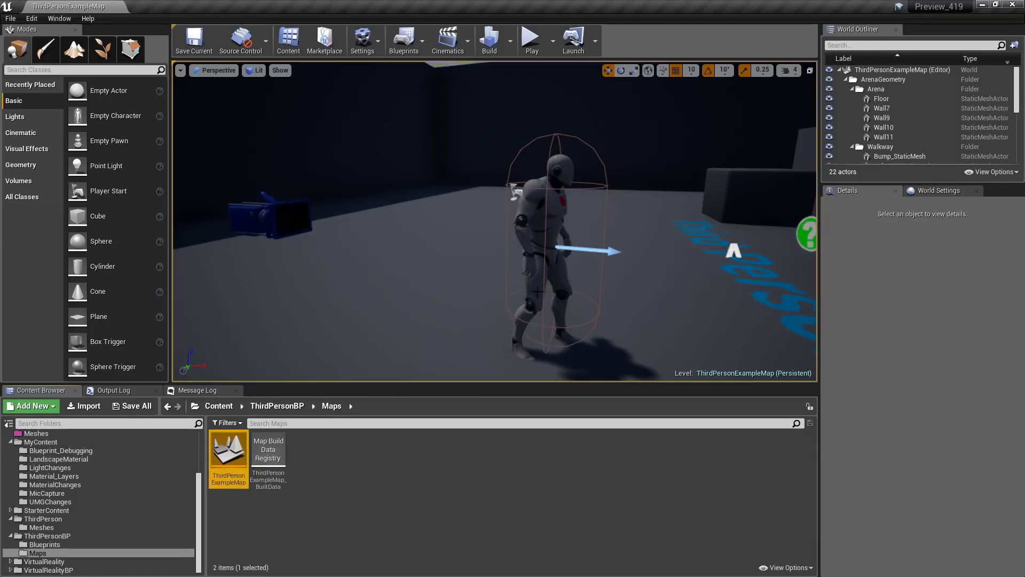
click(549, 224)
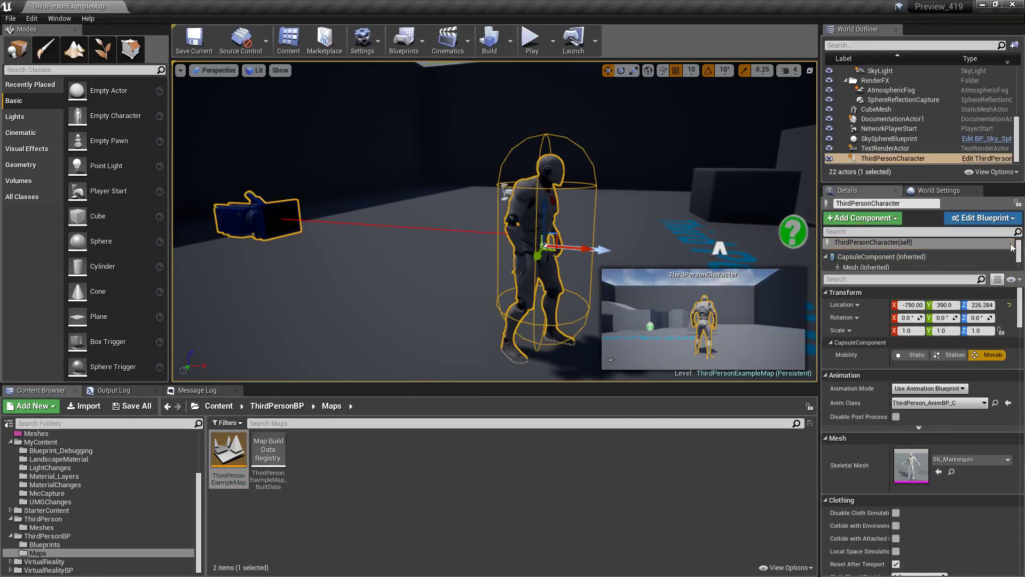
click(984, 217)
Step: Open the ThirdPersonCharacter Blueprint and inspect its Show, Is Shown and Show All Material Section nodes
click(931, 243)
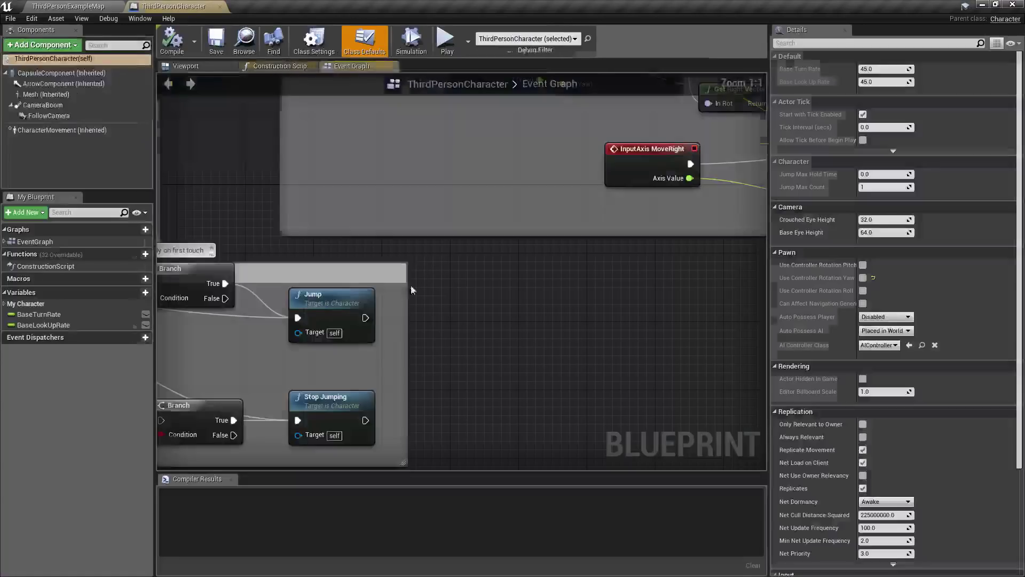
scroll(427, 297, down, 4)
scroll(502, 296, up, 2)
scroll(503, 300, up, 2)
right_drag(502, 300, 407, 337)
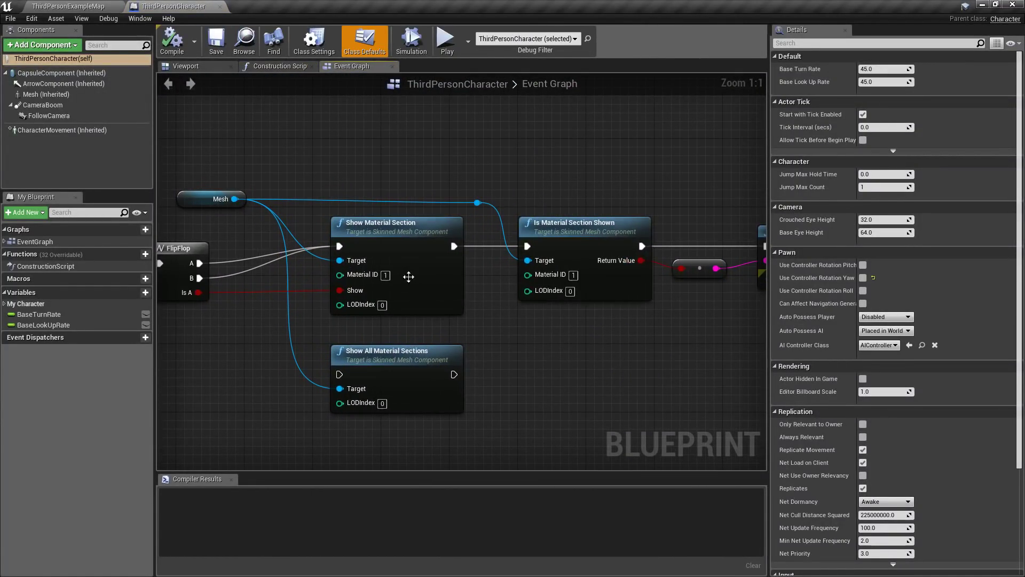
click(404, 228)
click(570, 224)
right_drag(557, 337, 587, 374)
click(422, 335)
click(459, 249)
Step: Check the mesh's material elements, frame the character in the level, and recentre the Event Graph
click(48, 95)
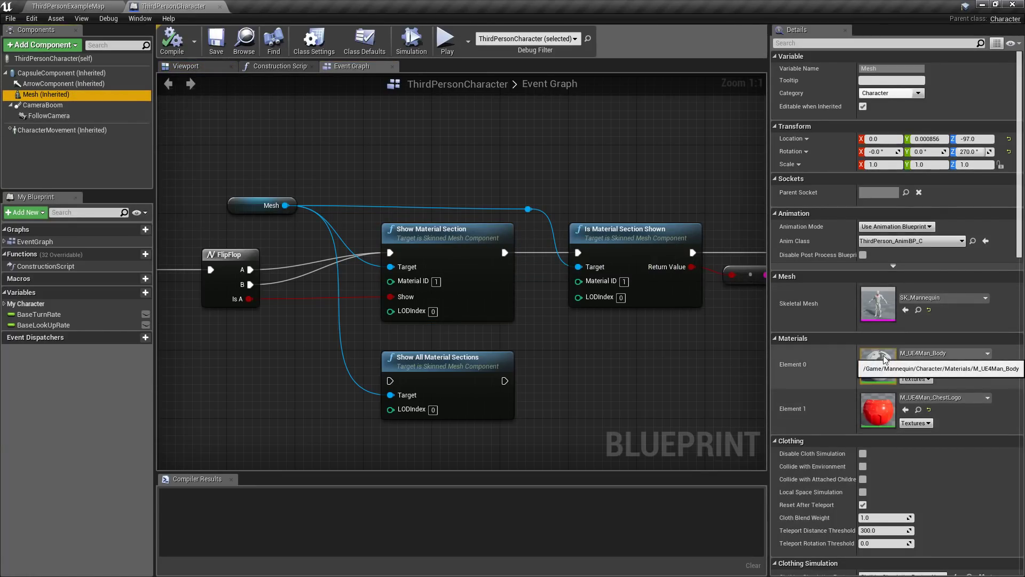
click(101, 6)
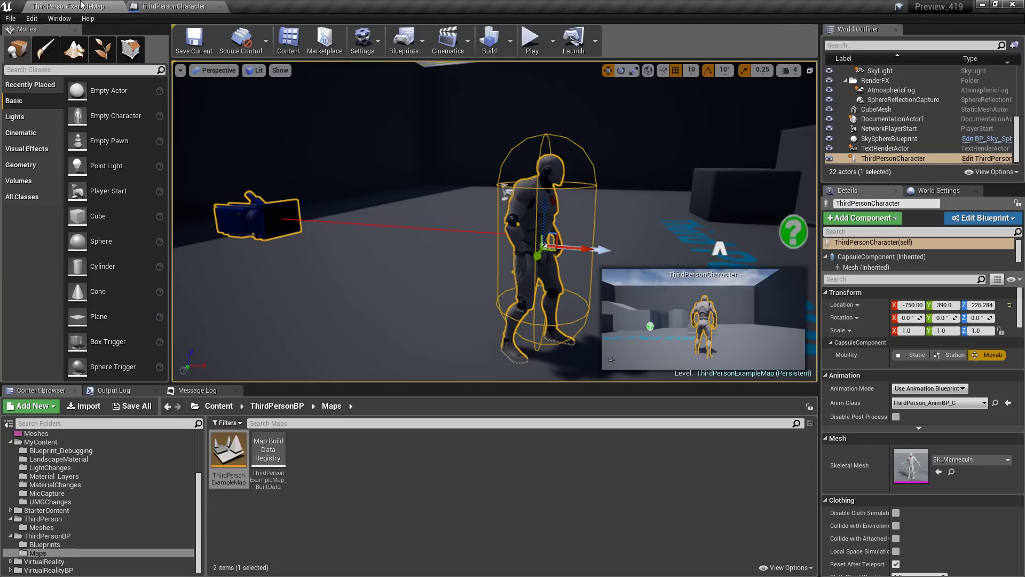
key(f)
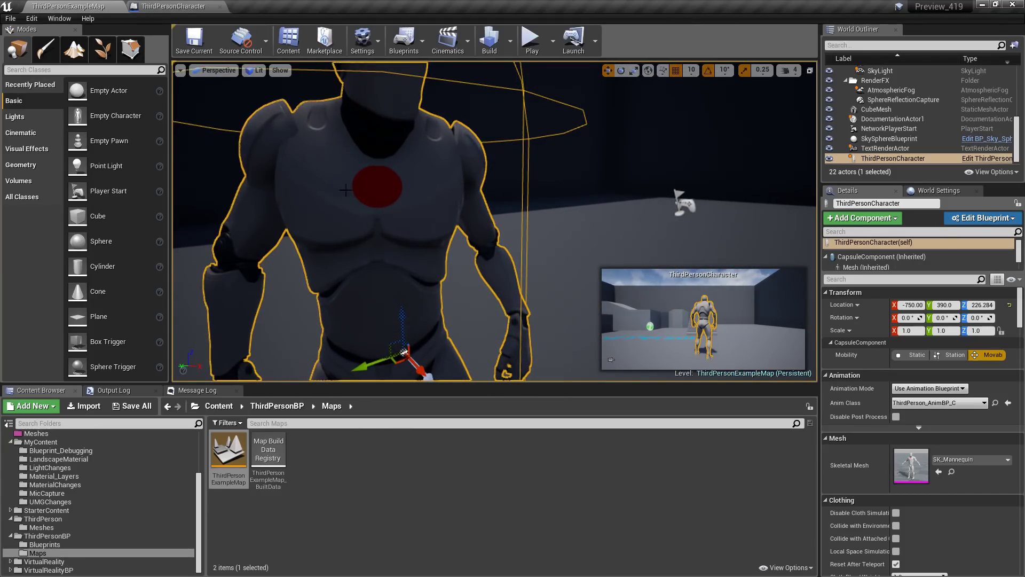
click(172, 7)
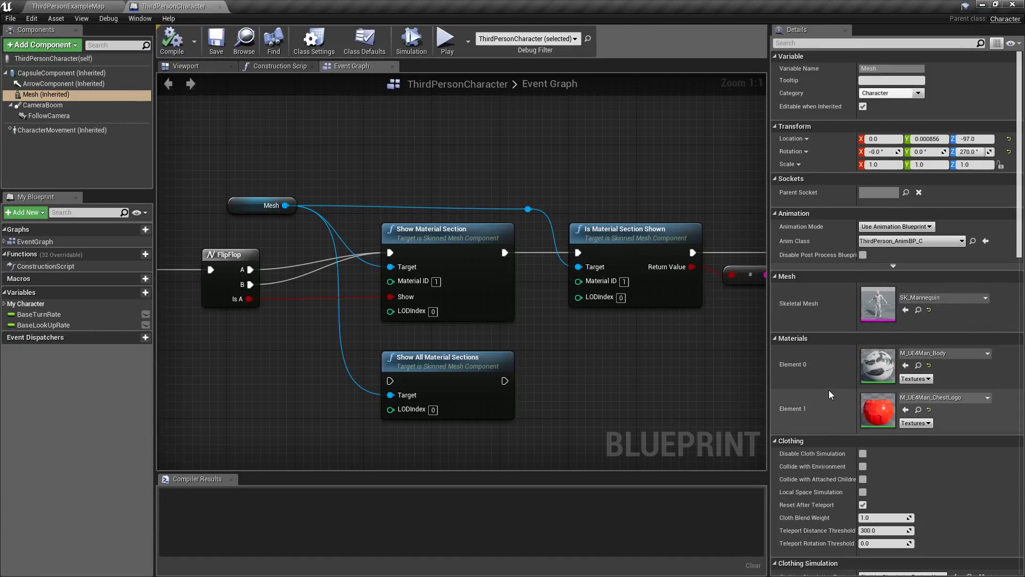
right_drag(561, 392, 604, 401)
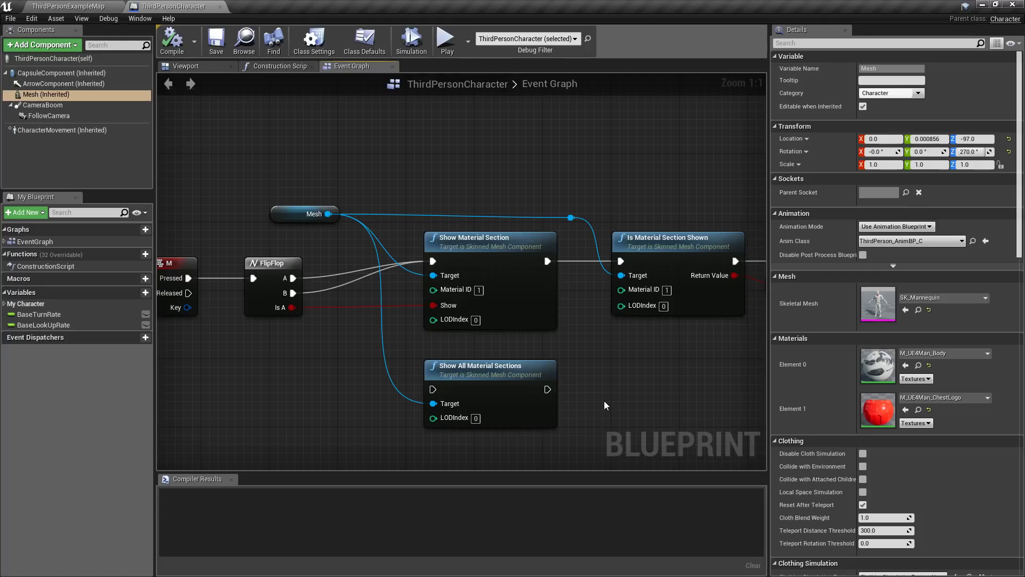
right_drag(617, 381, 590, 371)
Step: Play the game, toggle the chest logo on and off with the key, then stop
click(448, 48)
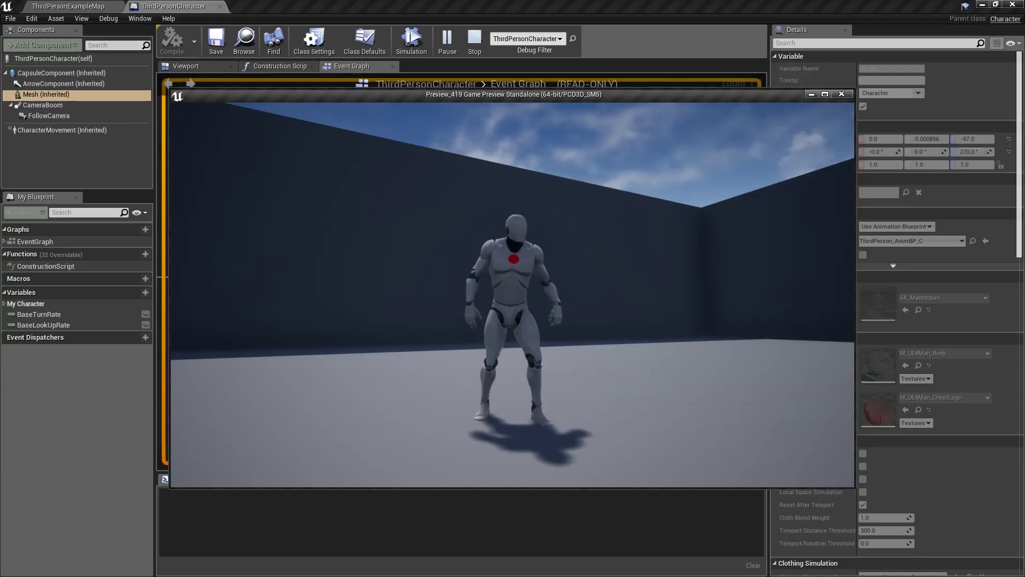
key(e)
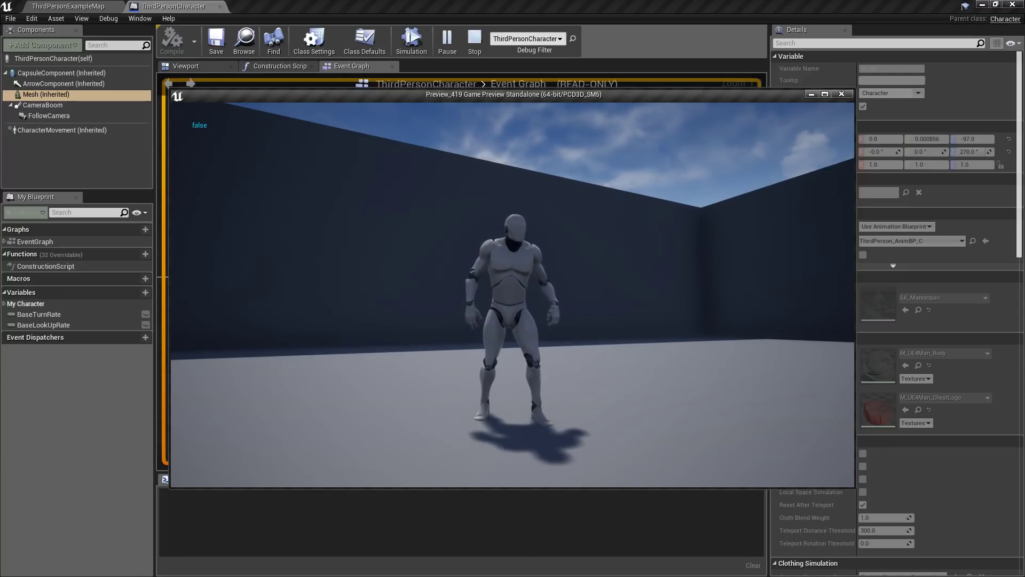
key(e)
key(e)
key(e)
key(e)
key(e)
key(e)
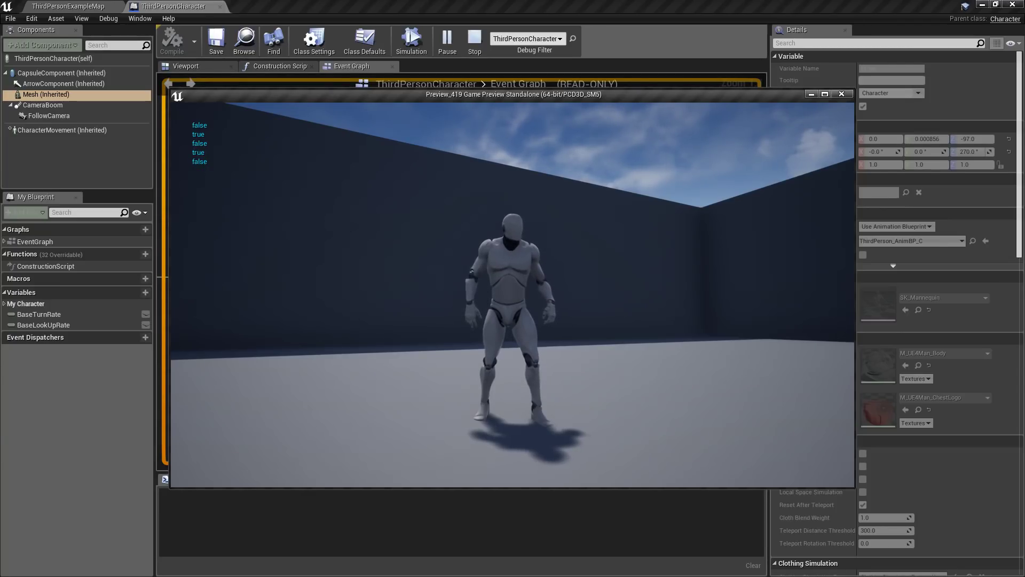
key(Escape)
right_drag(521, 350, 511, 334)
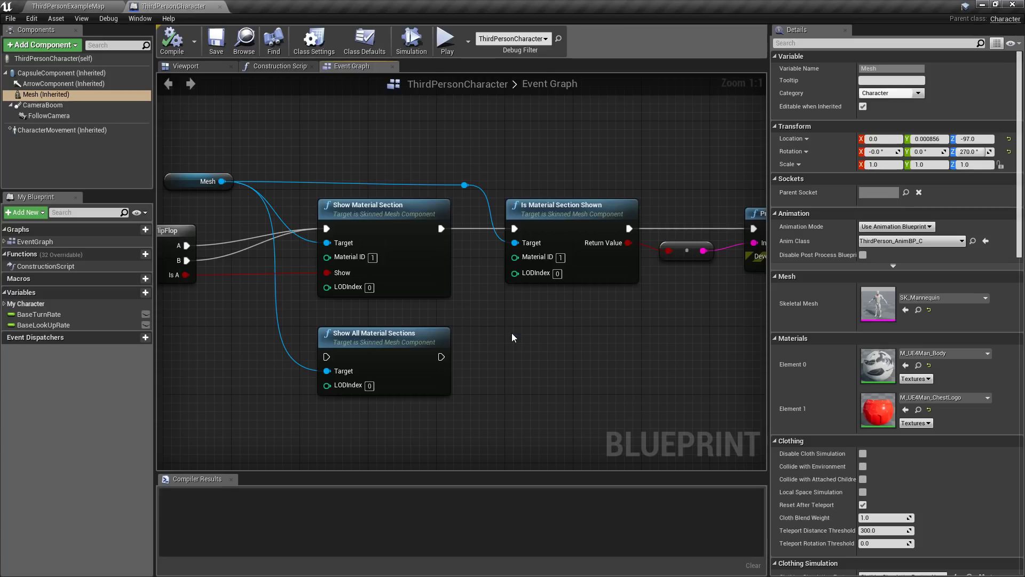
Step: Navigate to the section nodes and edit the Material ID on Show Material Section and Is Material Section Shown
right_drag(540, 348, 623, 347)
right_drag(527, 363, 566, 355)
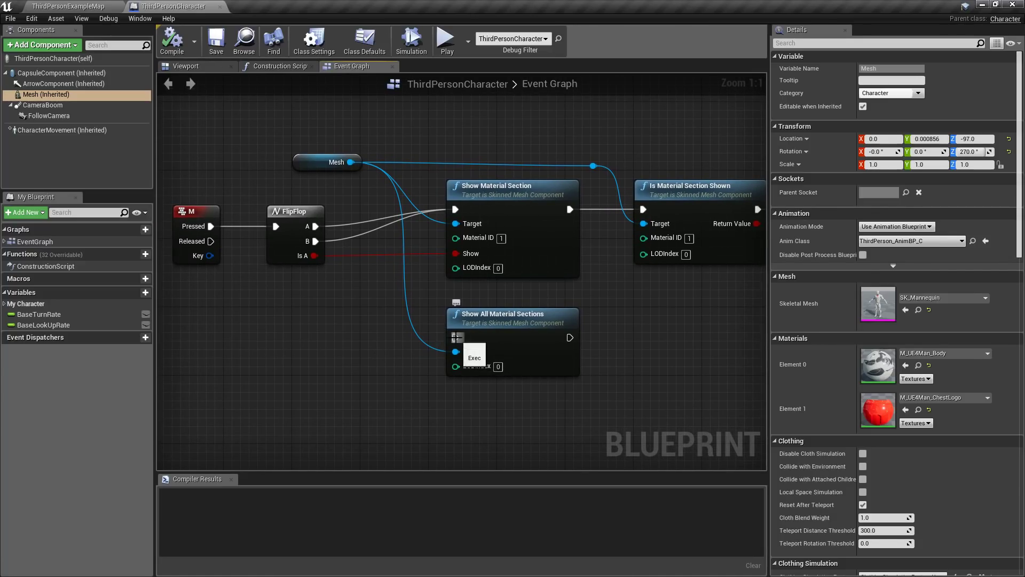
click(512, 314)
right_drag(464, 357, 428, 353)
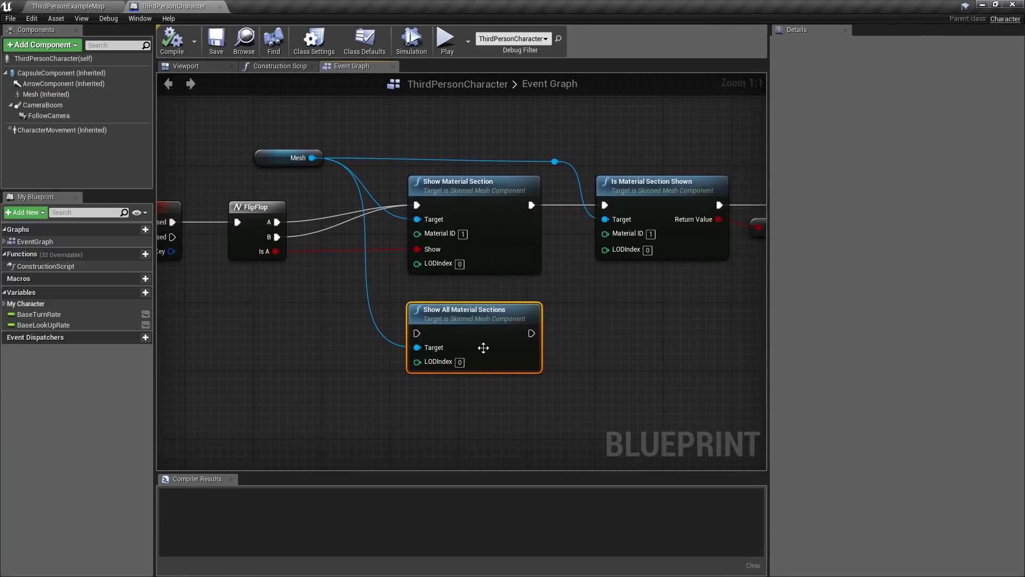
right_drag(657, 338, 616, 341)
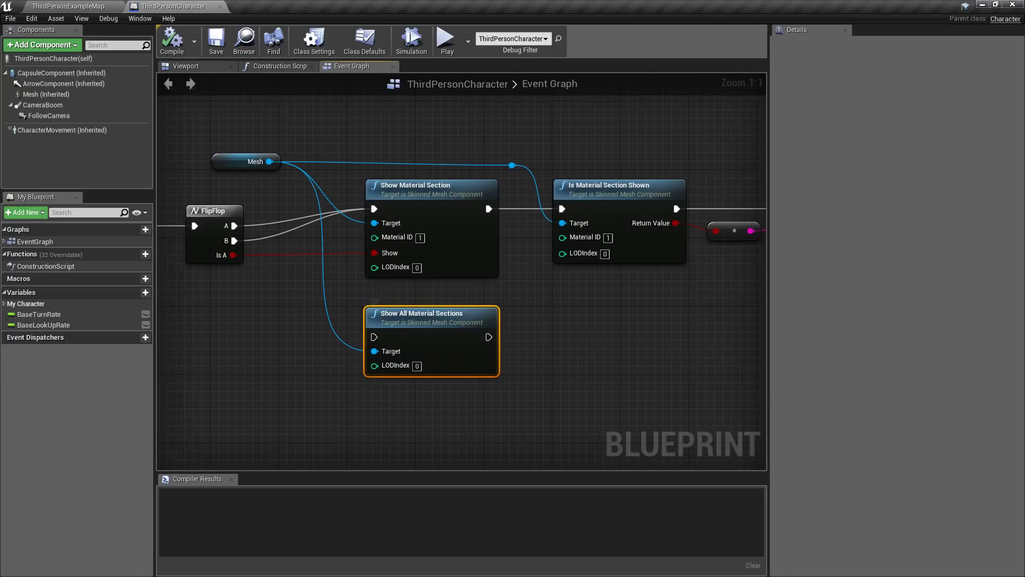
right_drag(533, 313, 505, 341)
click(384, 227)
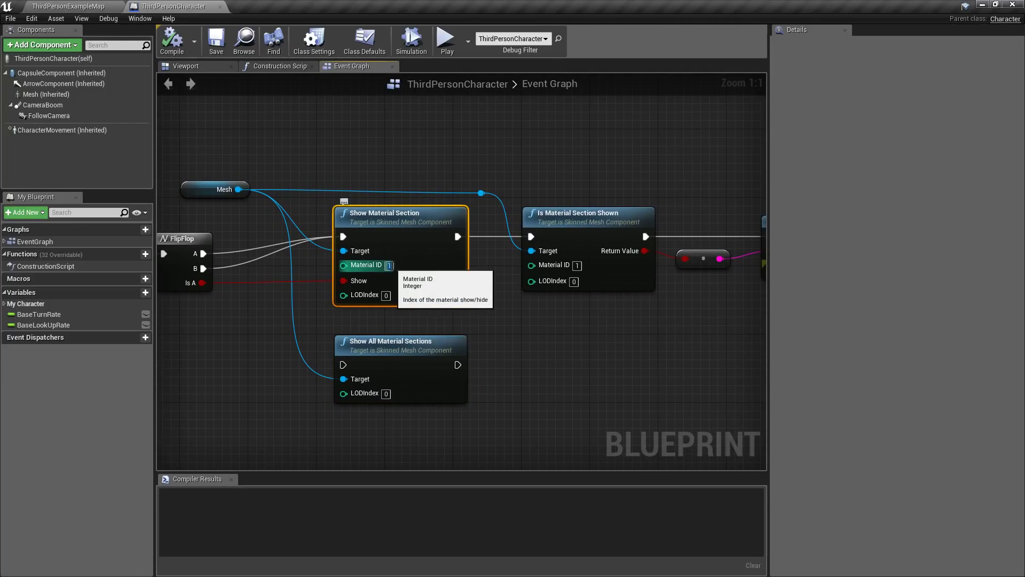
click(578, 265)
Step: Enter Material ID 0, then play and toggle the mannequin body hidden and shown before stopping
text(0)
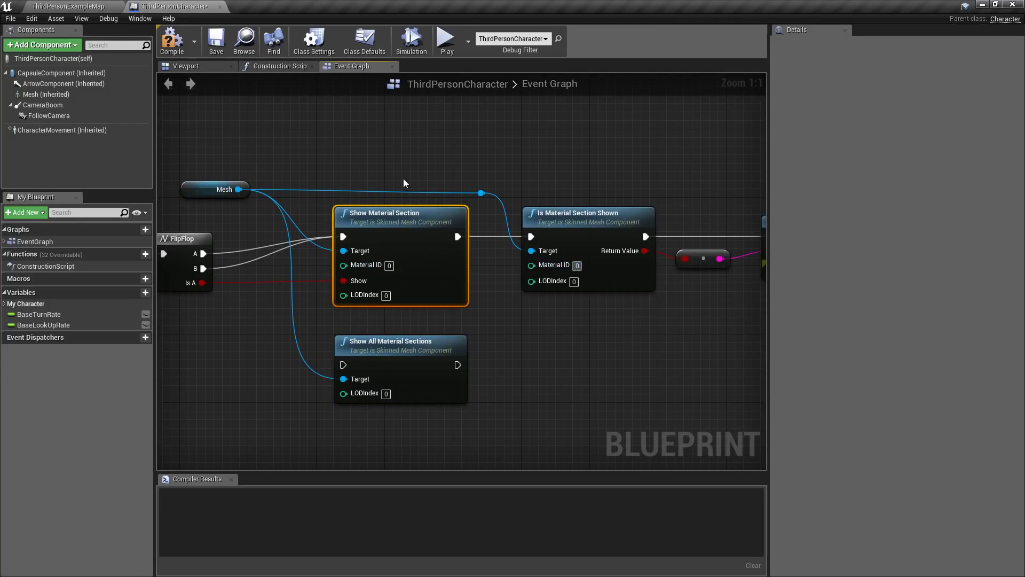
click(446, 40)
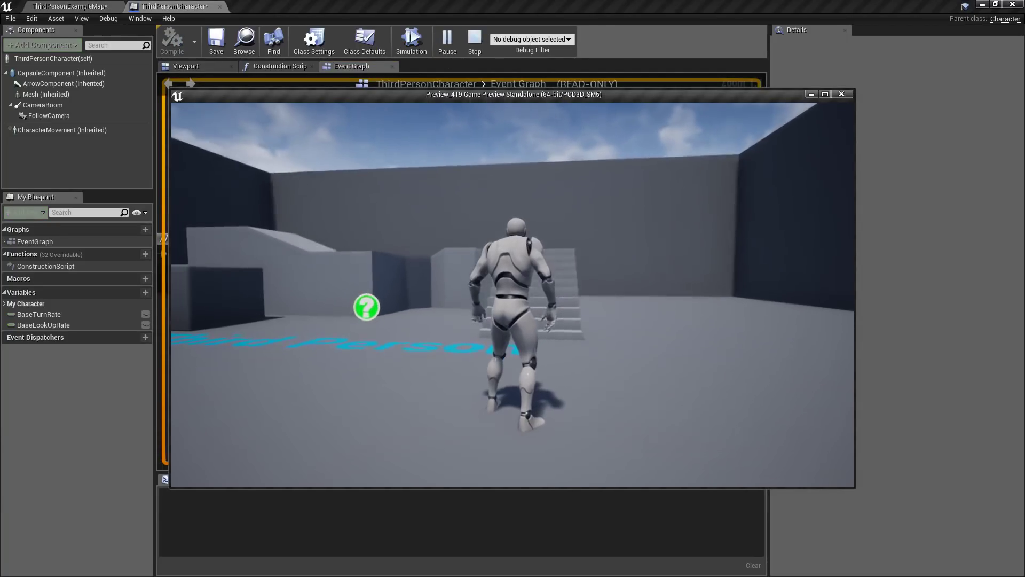
key(w)
key(e)
key(e)
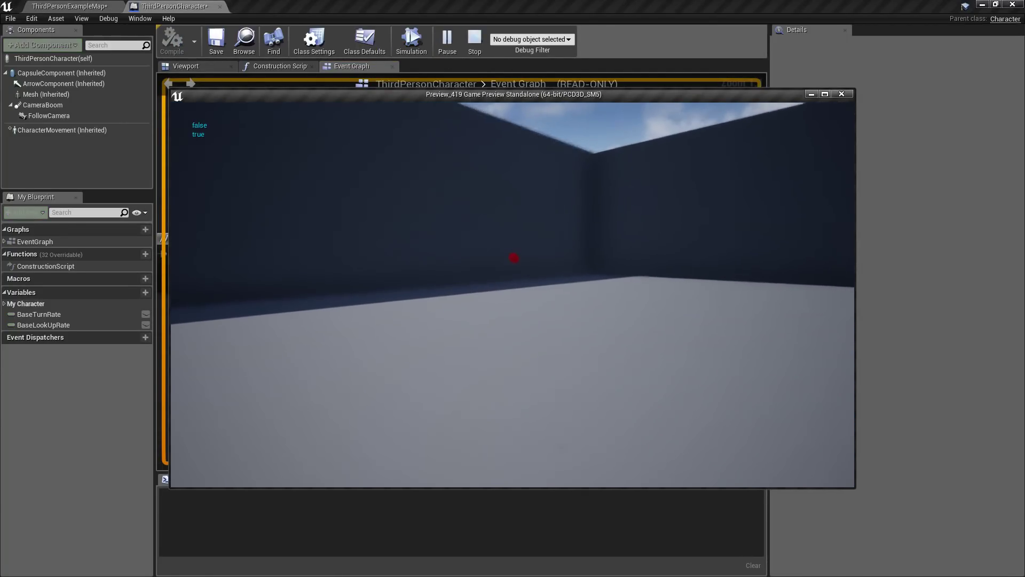
key(e)
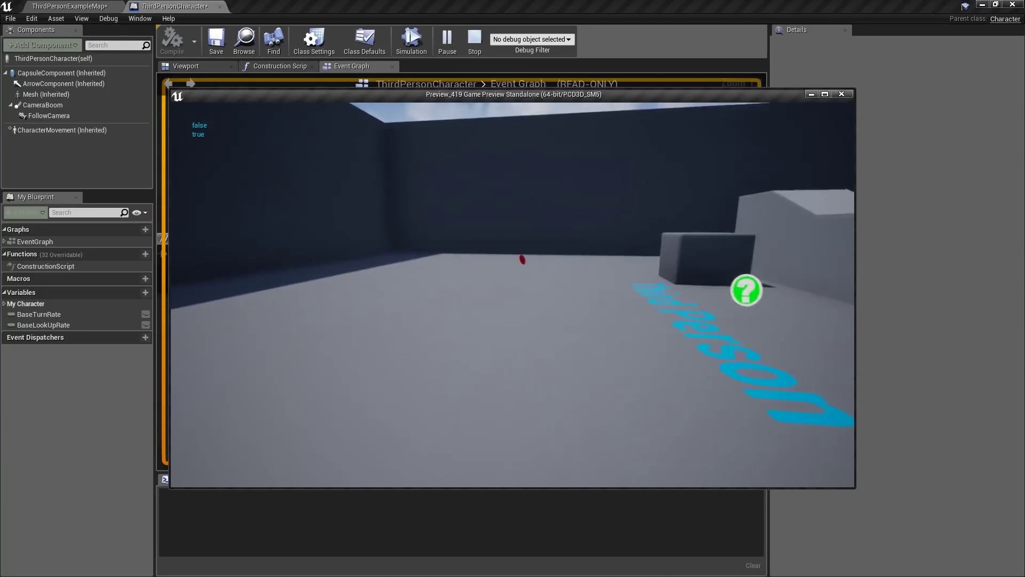
key(Escape)
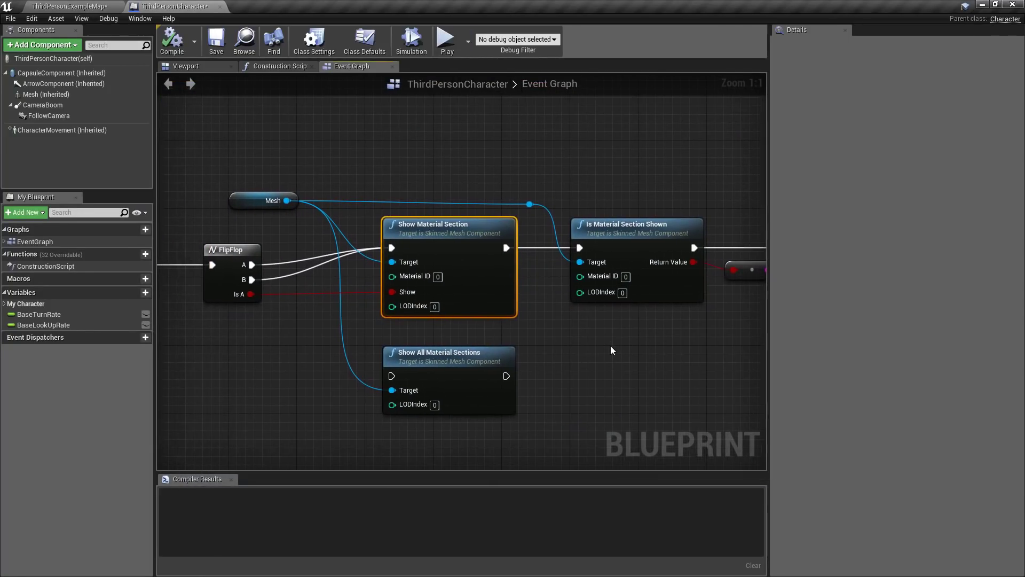